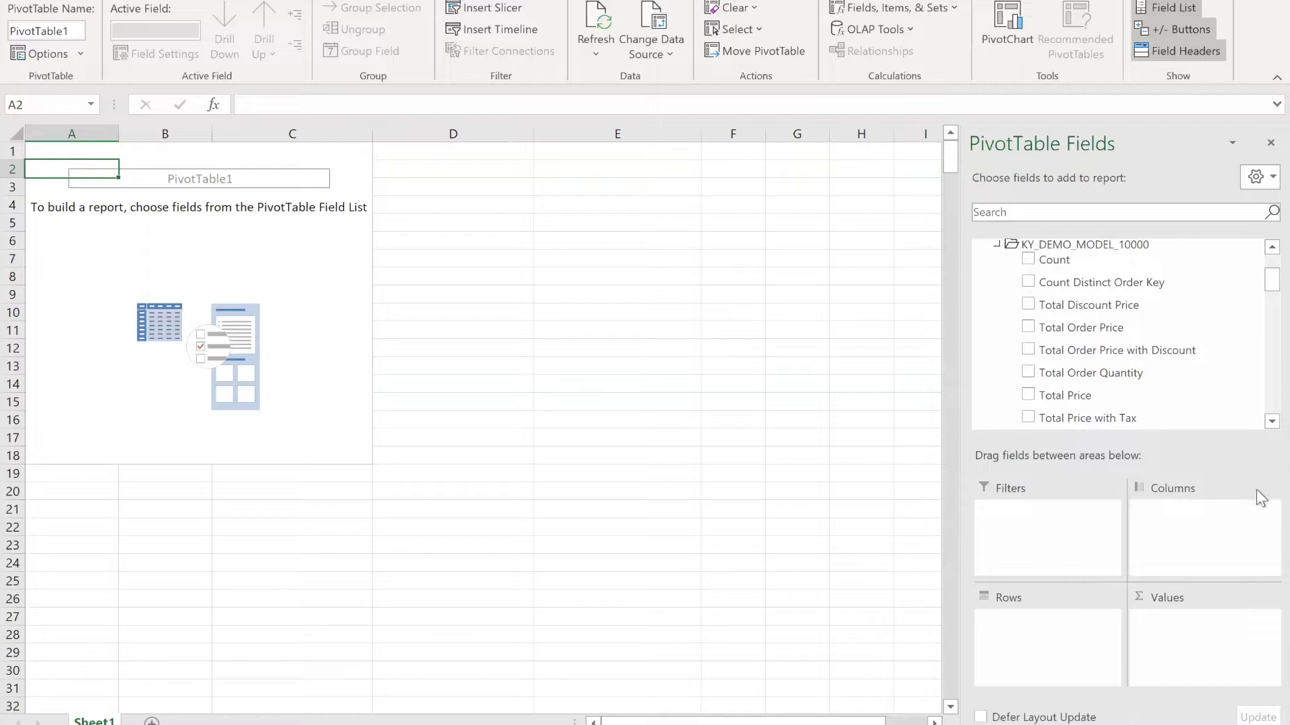
Add Count, Total Order Quantity and Total Revenue to the empty PivotTable as values
left_click(1028, 261)
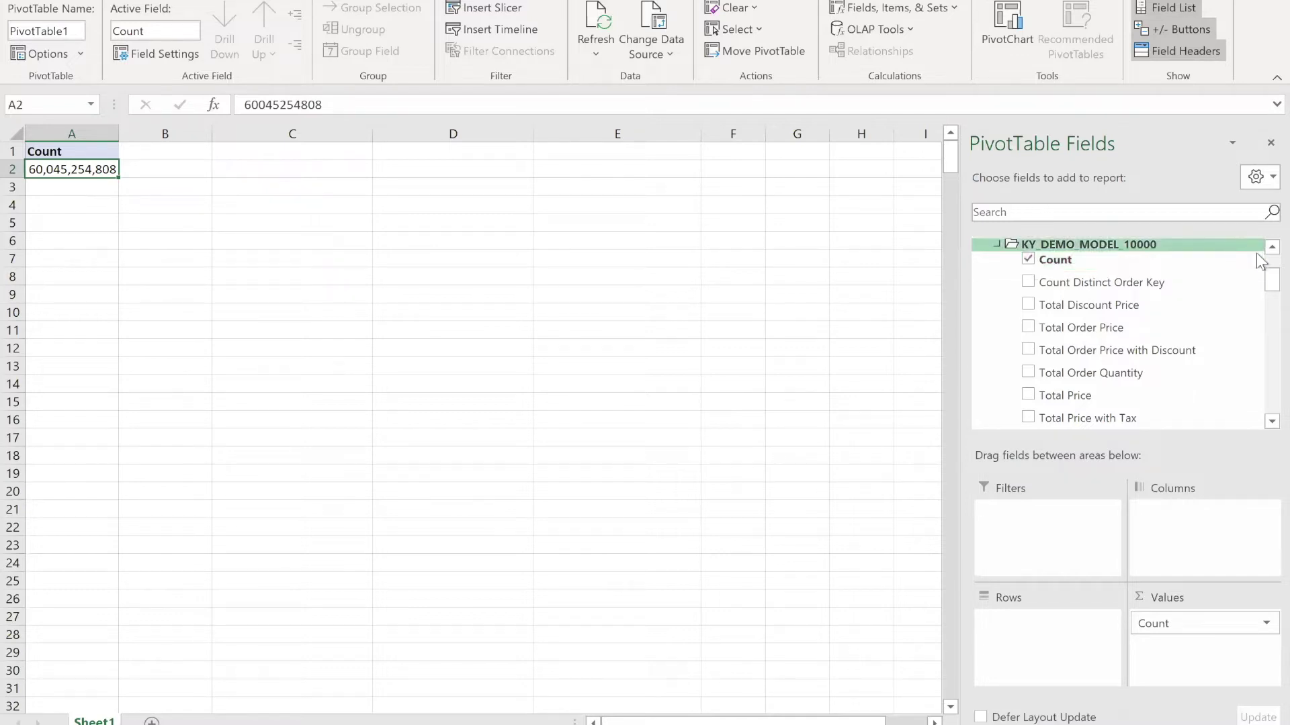
scroll(1263, 281, "down", 1)
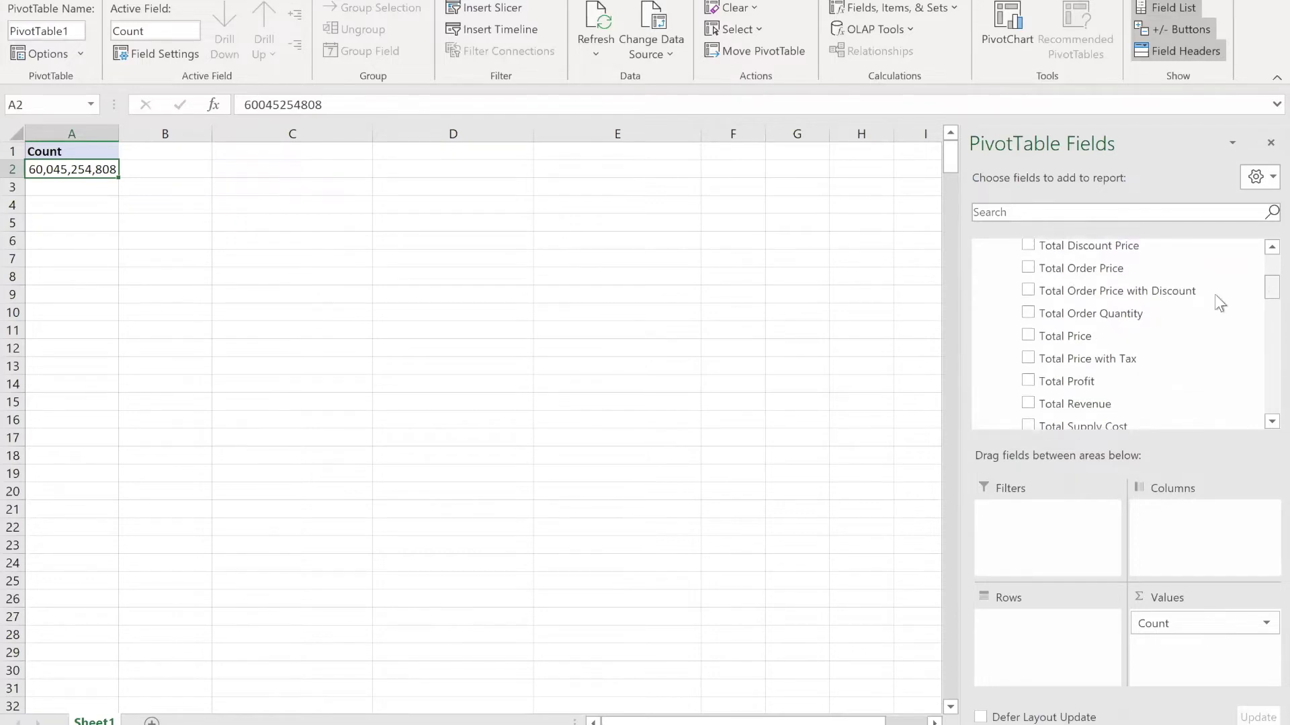
left_click(1030, 313)
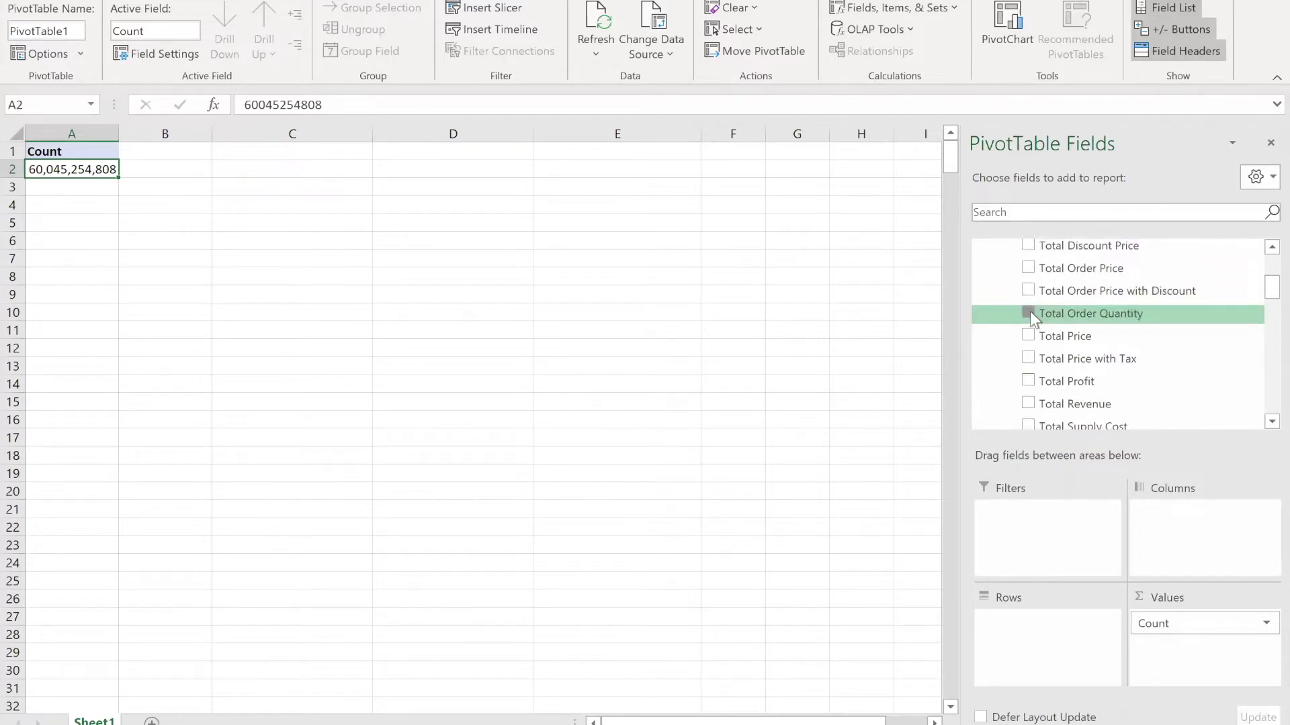
left_click(1025, 404)
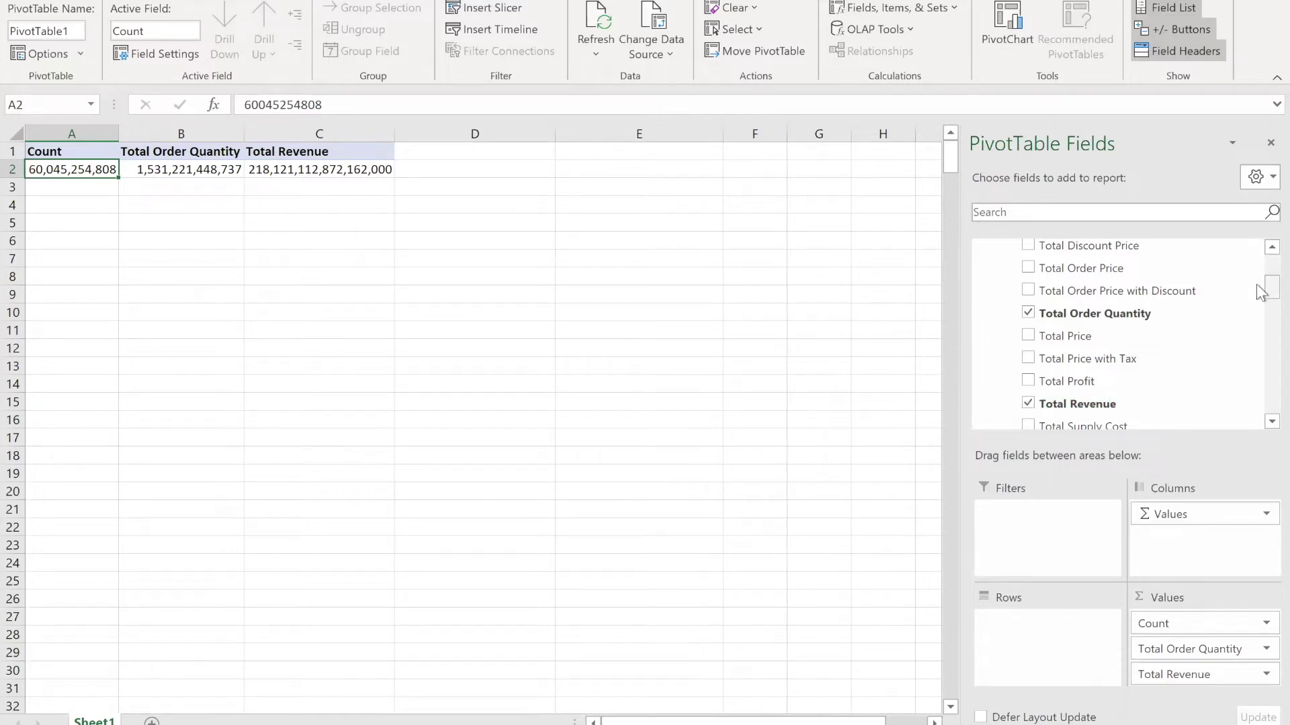
Add the Date Hierarchy from DATES and the Customer Location Hierarchy from CUSTOMER as PivotTable rows
scroll(1257, 285, "up", 2)
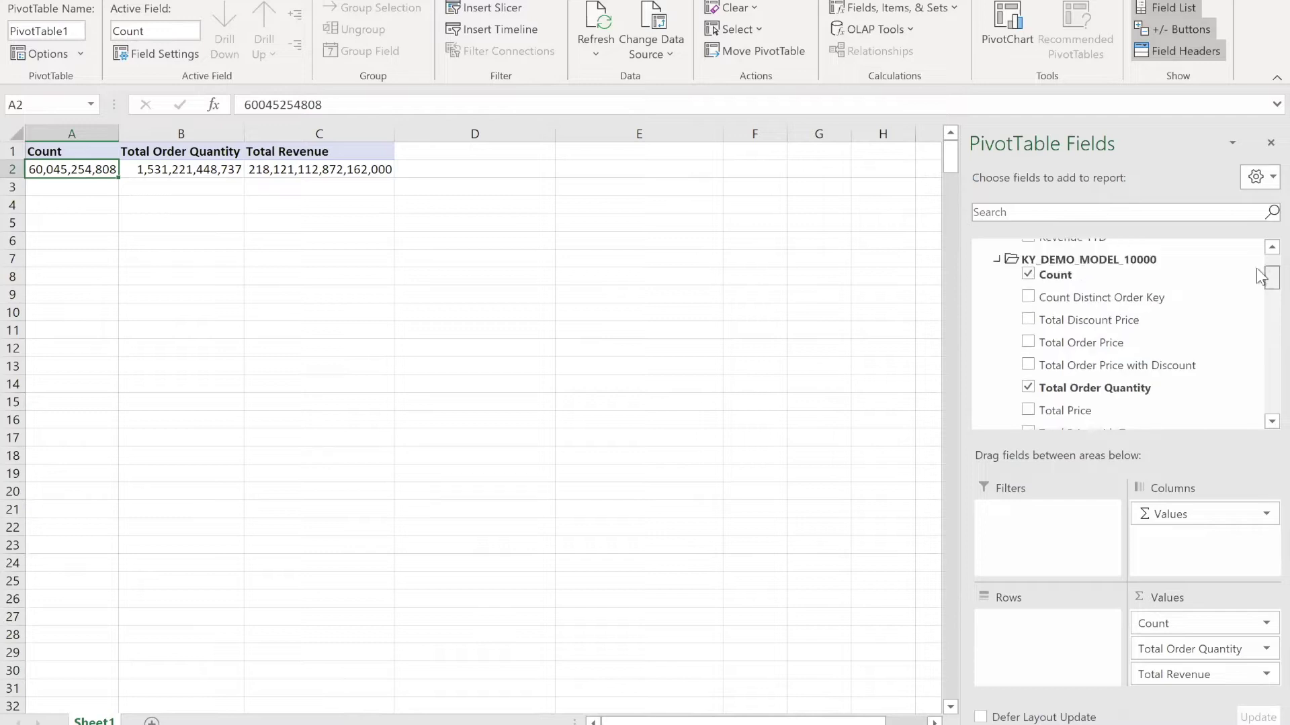
scroll(1256, 280, "down", 3)
scroll(1256, 285, "down", 5)
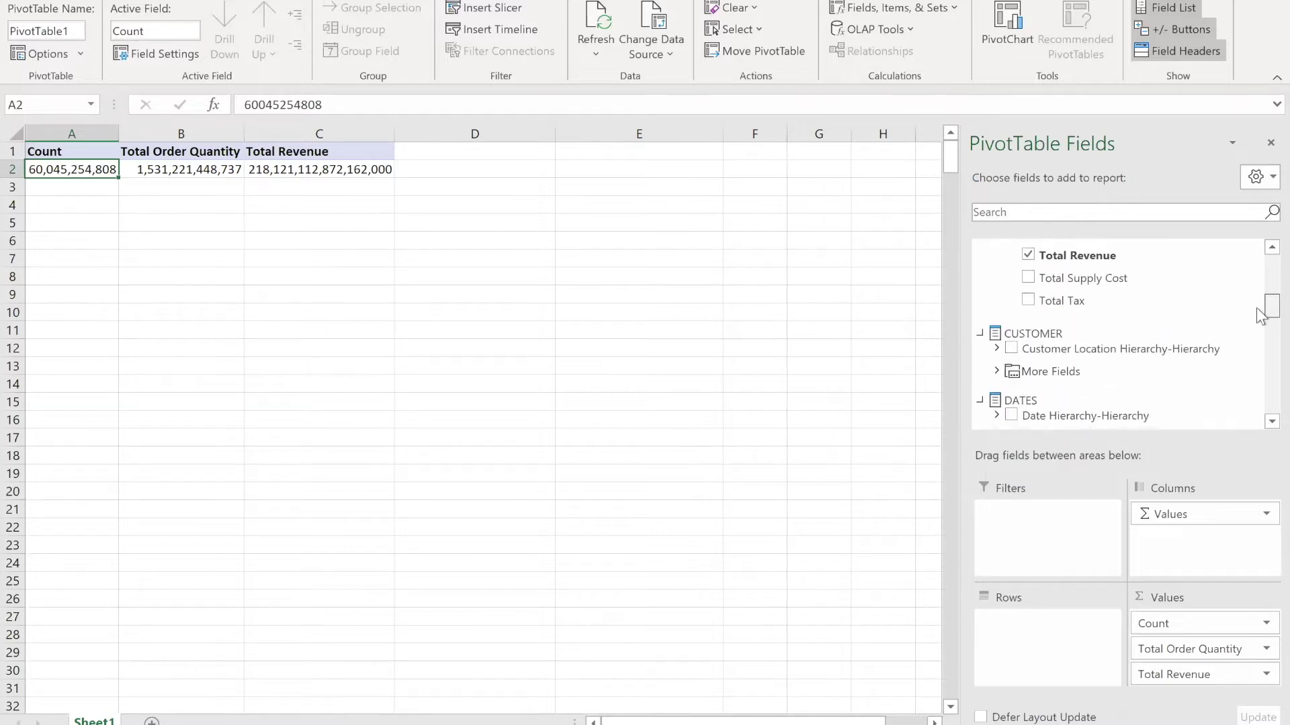
left_click(1011, 343)
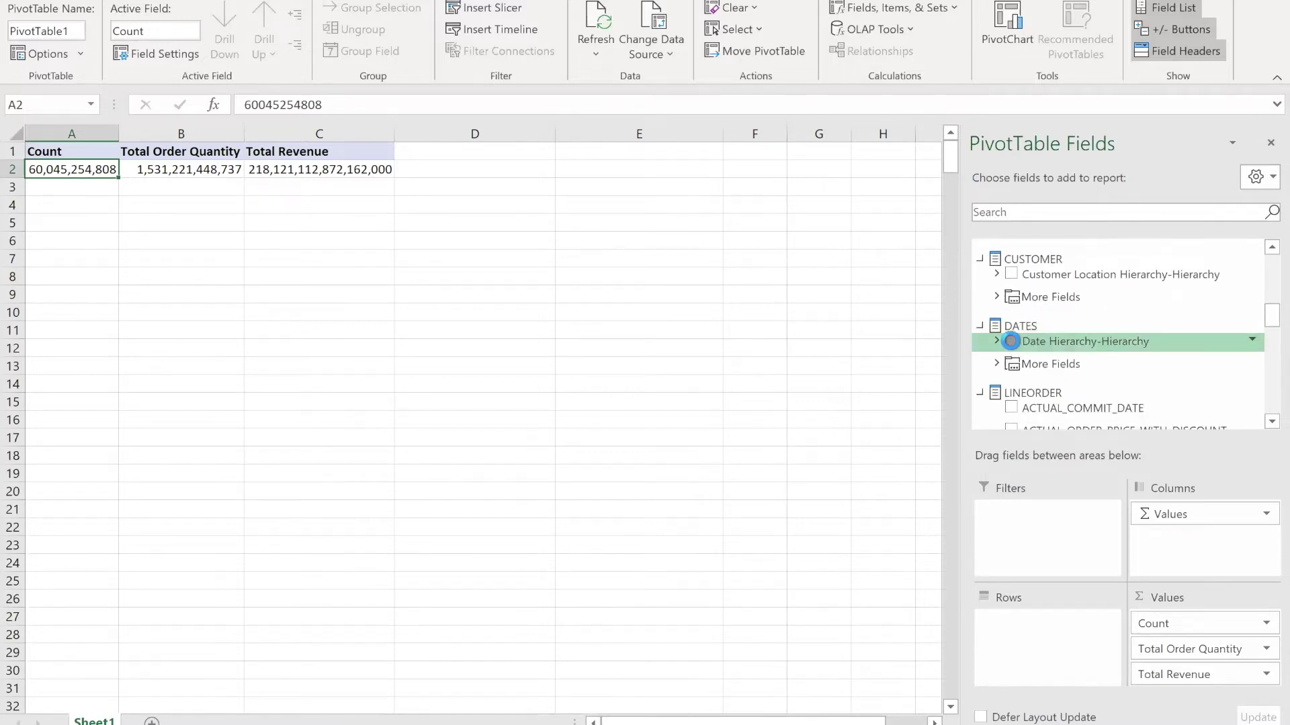
left_click(1007, 274)
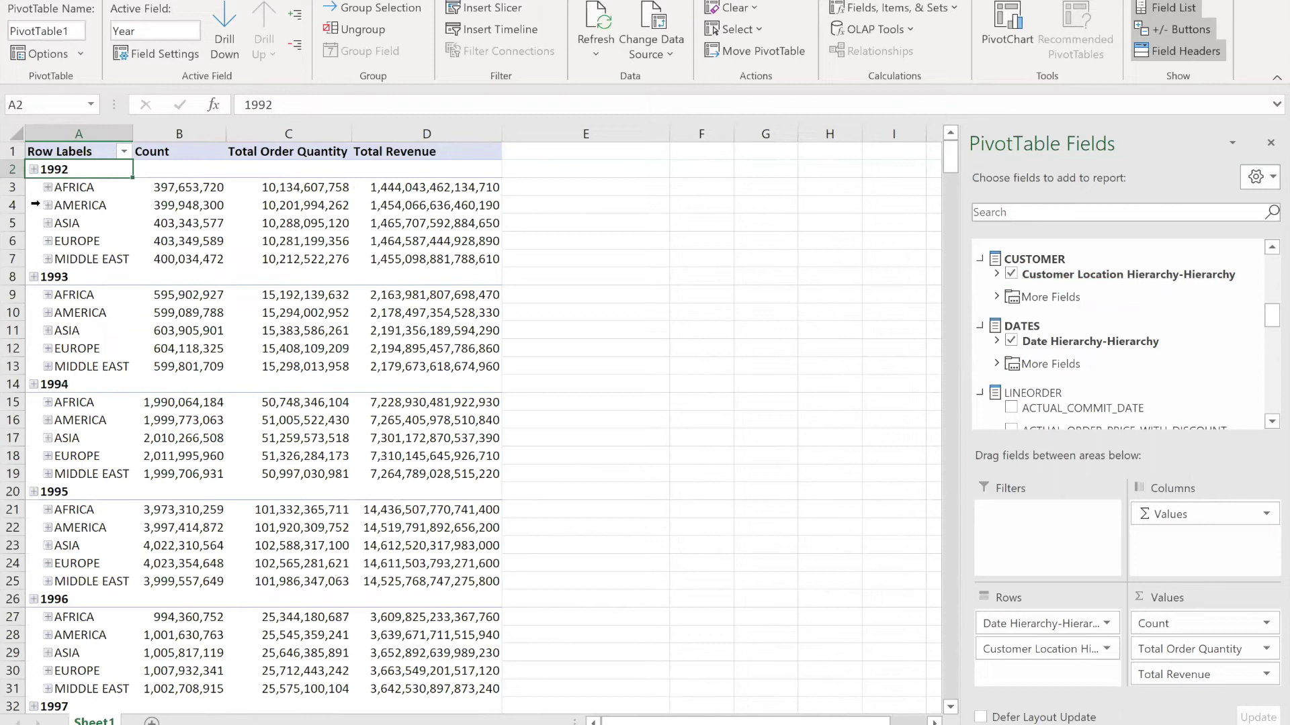
Expand AFRICA into its nations and the year 1992 into its months in the PivotTable rows
left_click(49, 188)
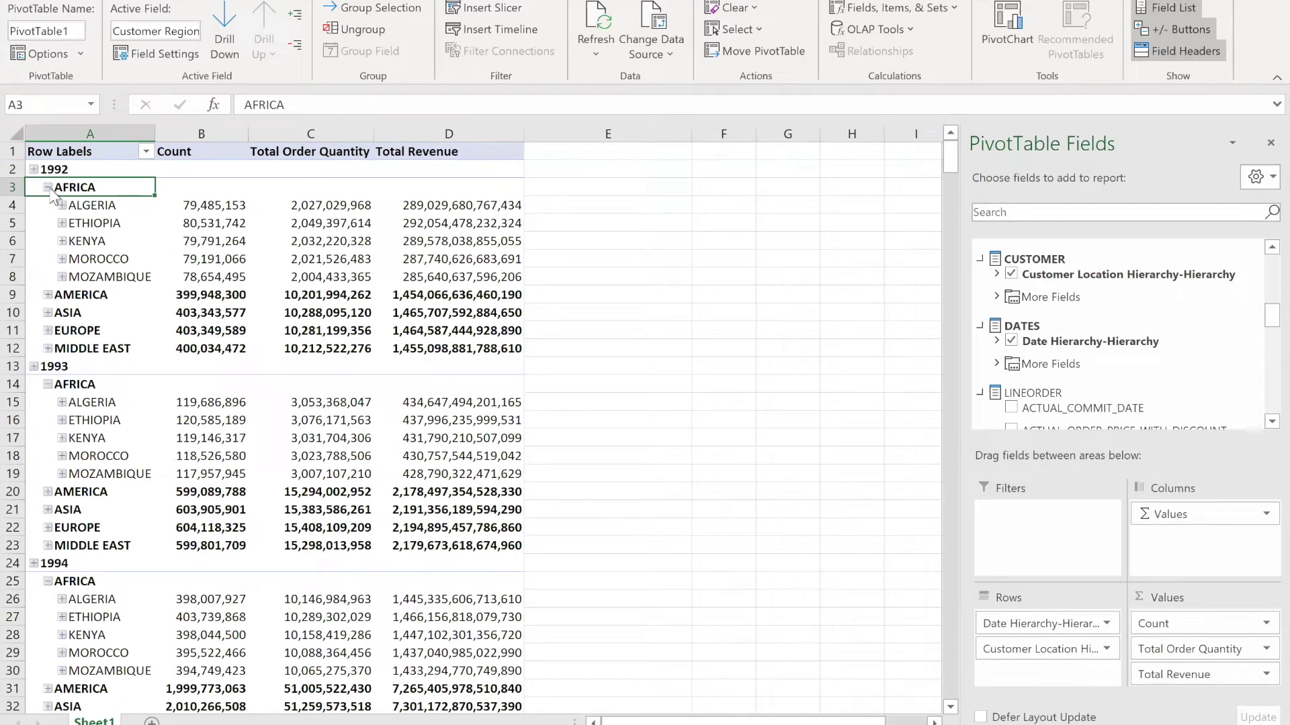
left_click(33, 169)
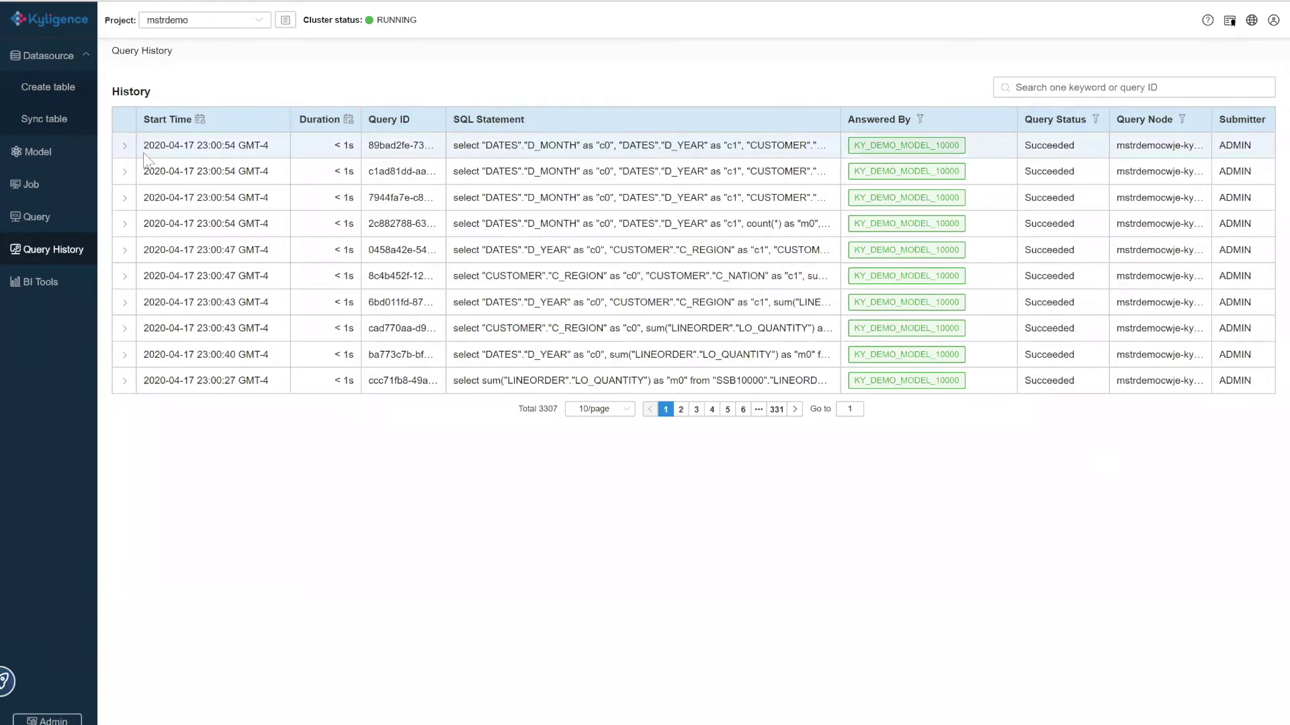
In Kyligence, view the details of the topmost query in the query history and show the indexes of KY_DEMO_MODEL_10000
left_click(123, 148)
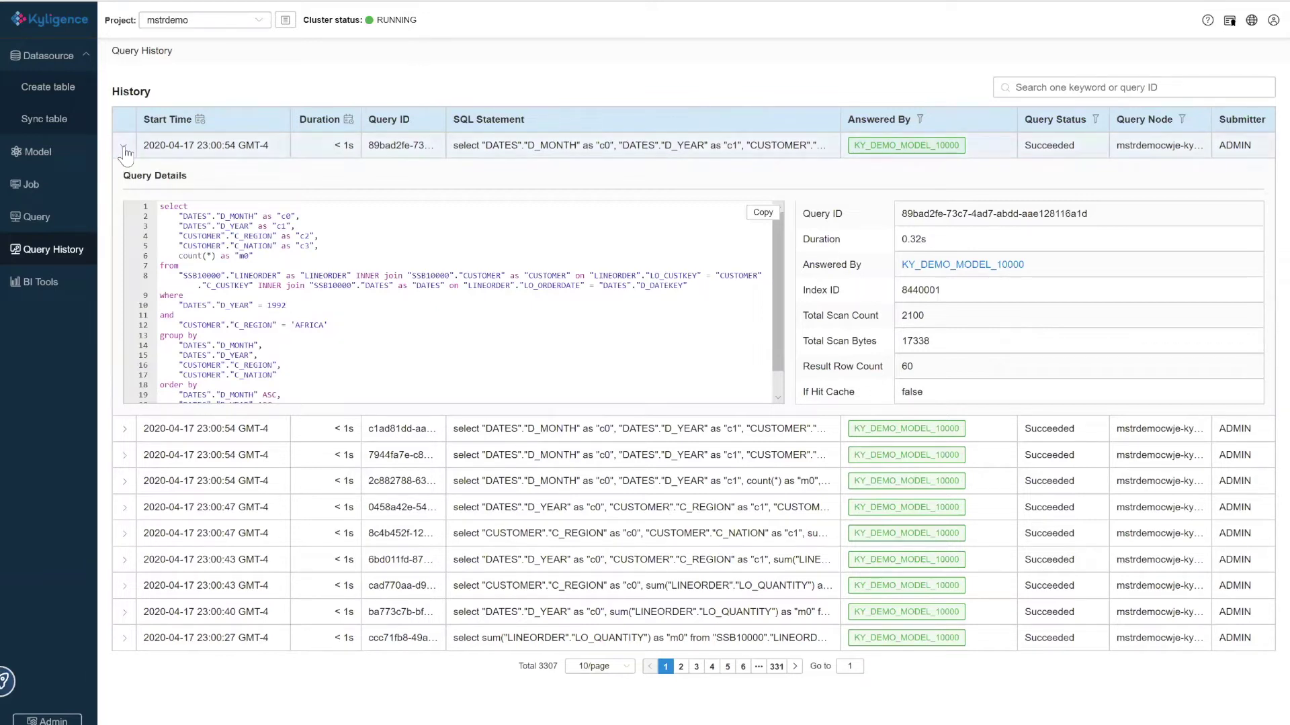
left_click(31, 155)
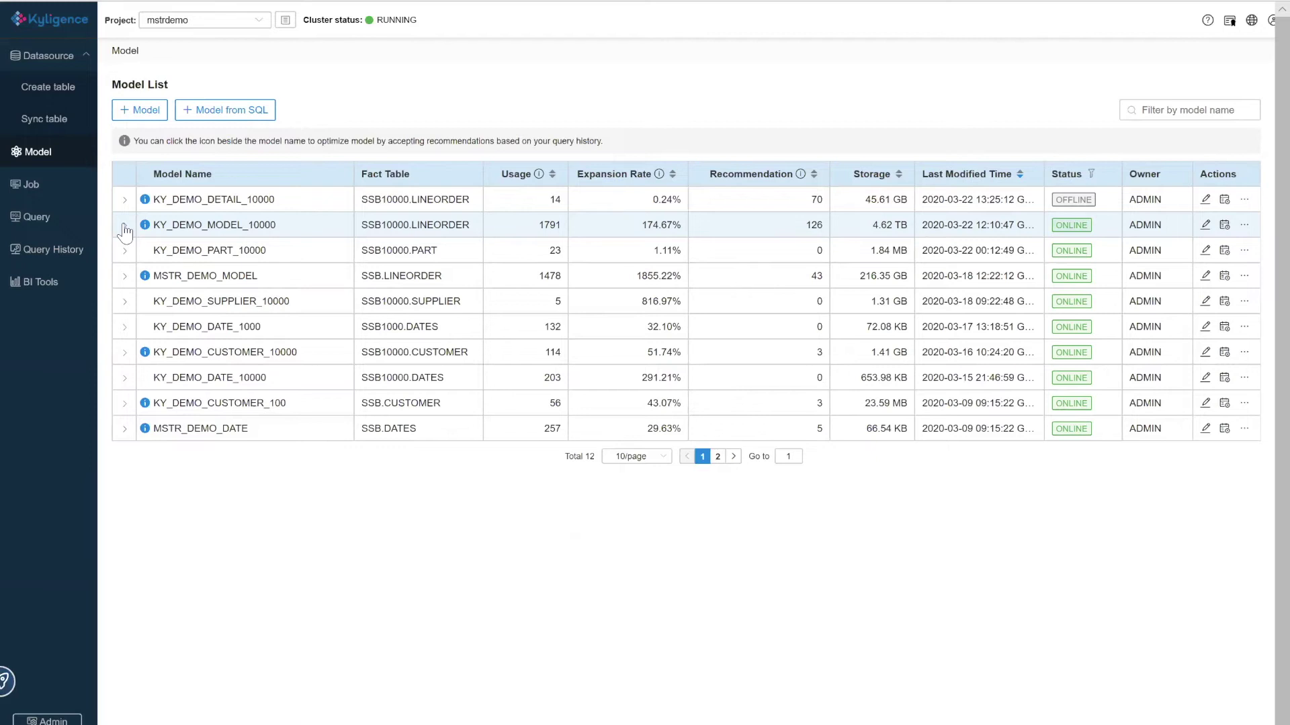
left_click(125, 227)
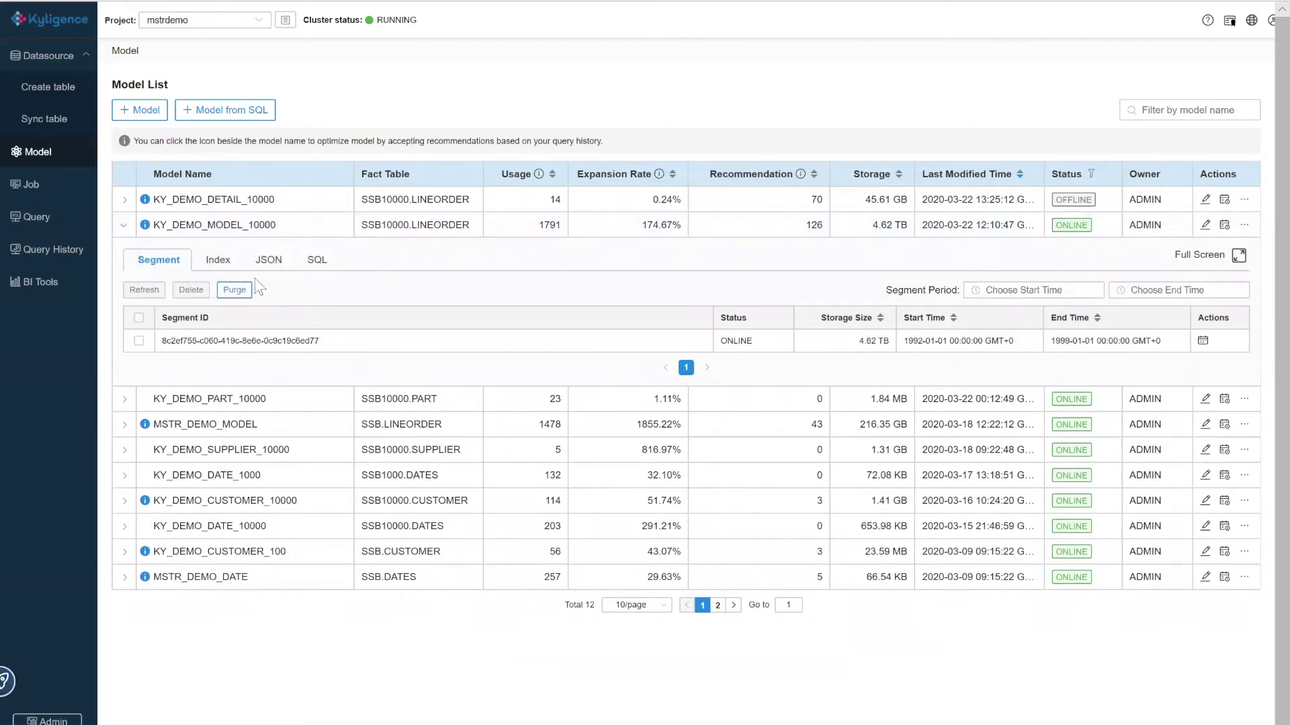
left_click(219, 261)
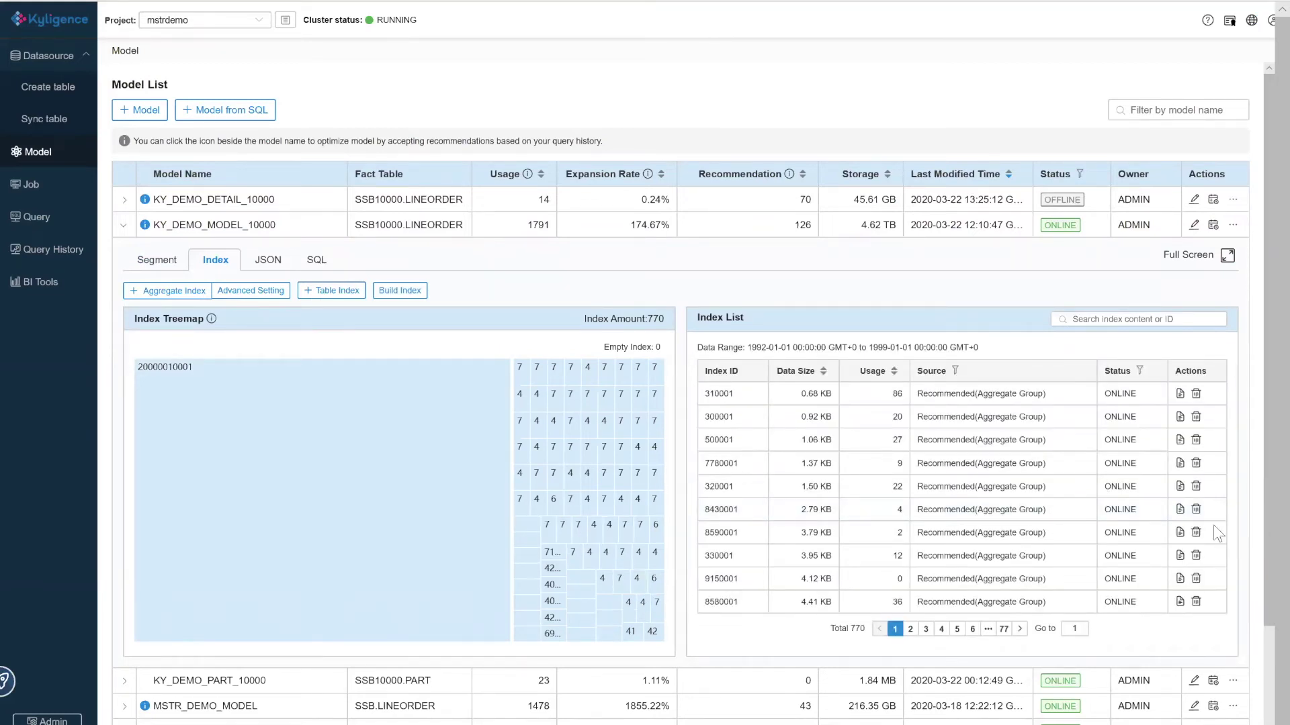
Inspect the aggregate details of indexes 310001 and 7780001 in the model's index list
left_click(1179, 393)
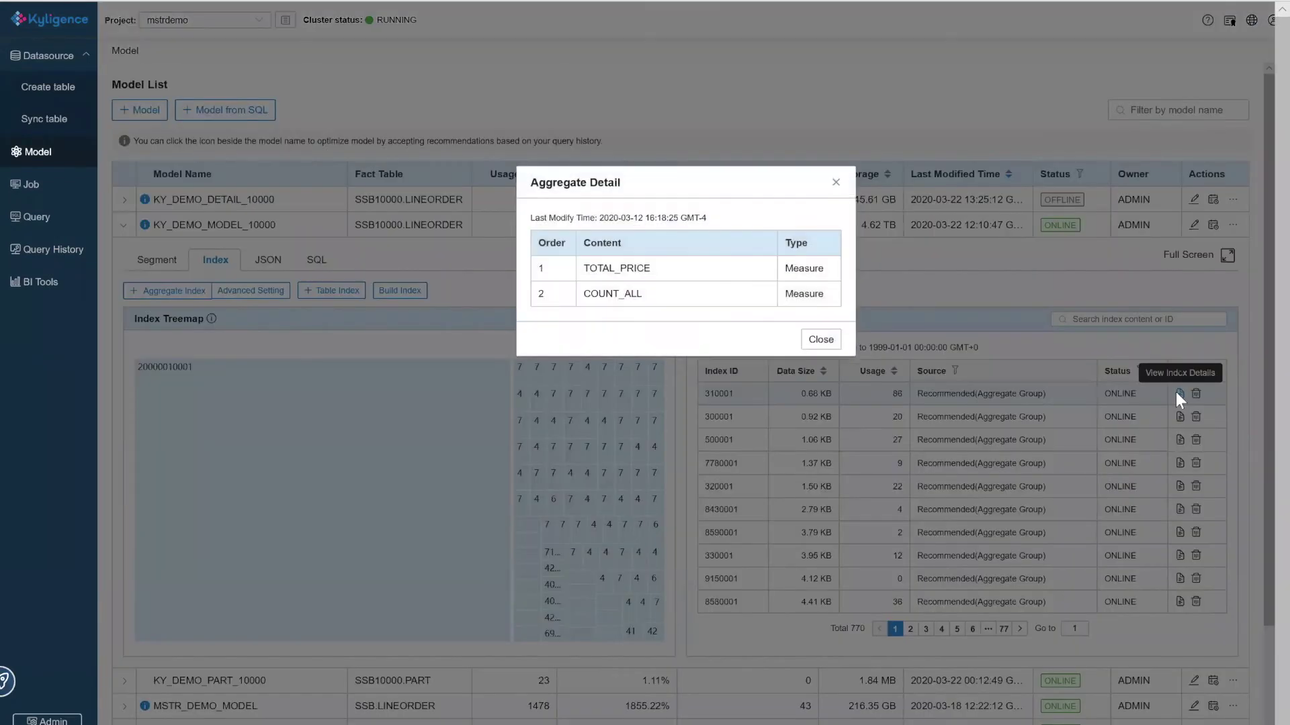
left_click(821, 340)
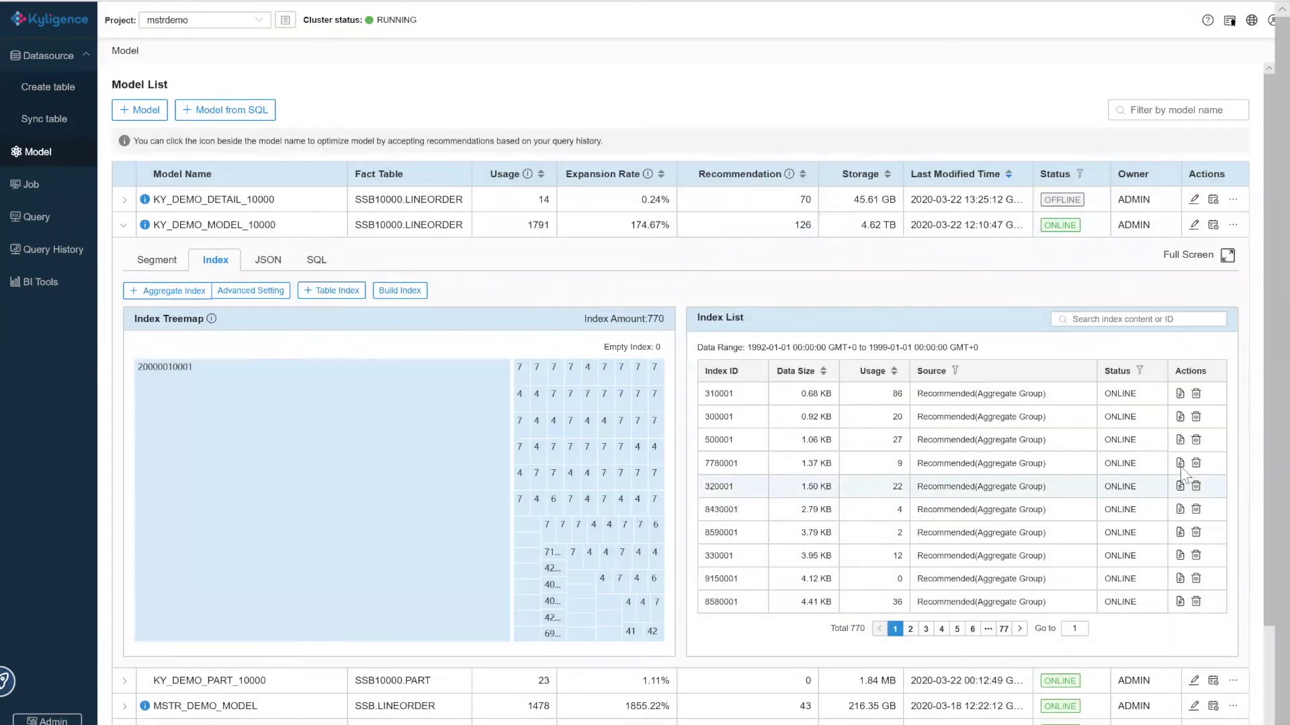
left_click(1180, 463)
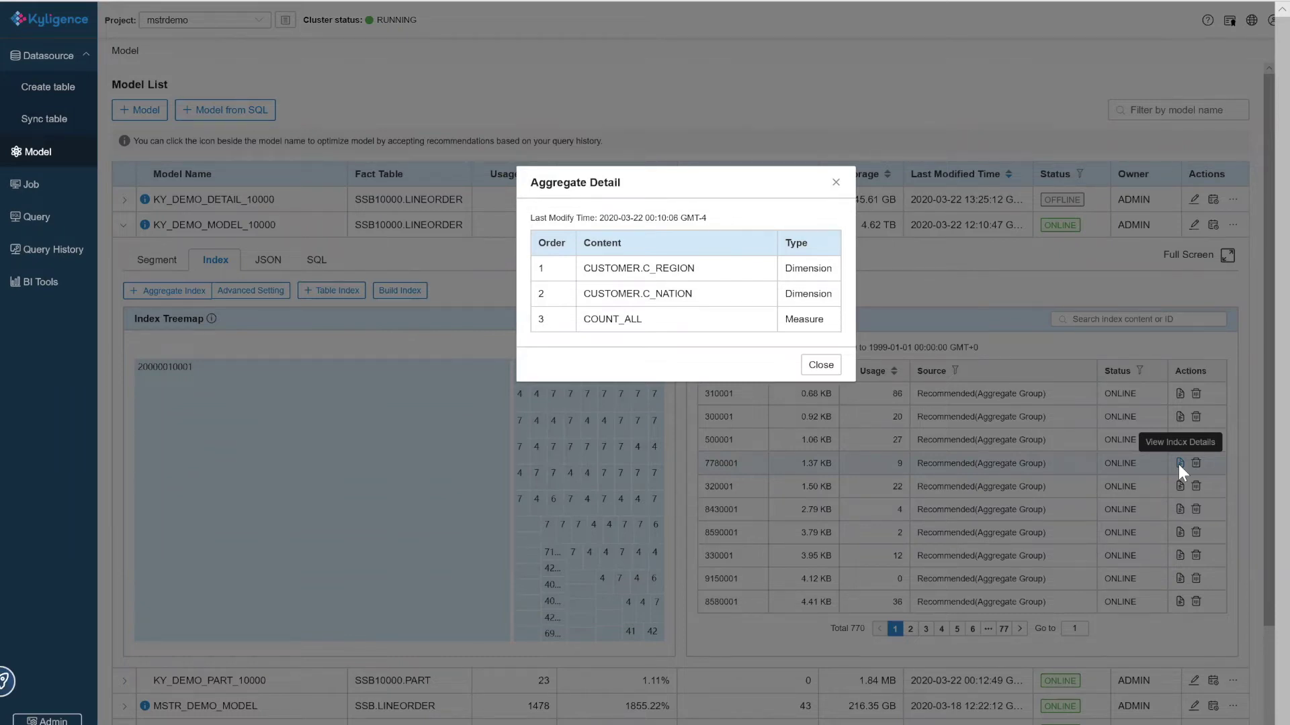
left_click(821, 365)
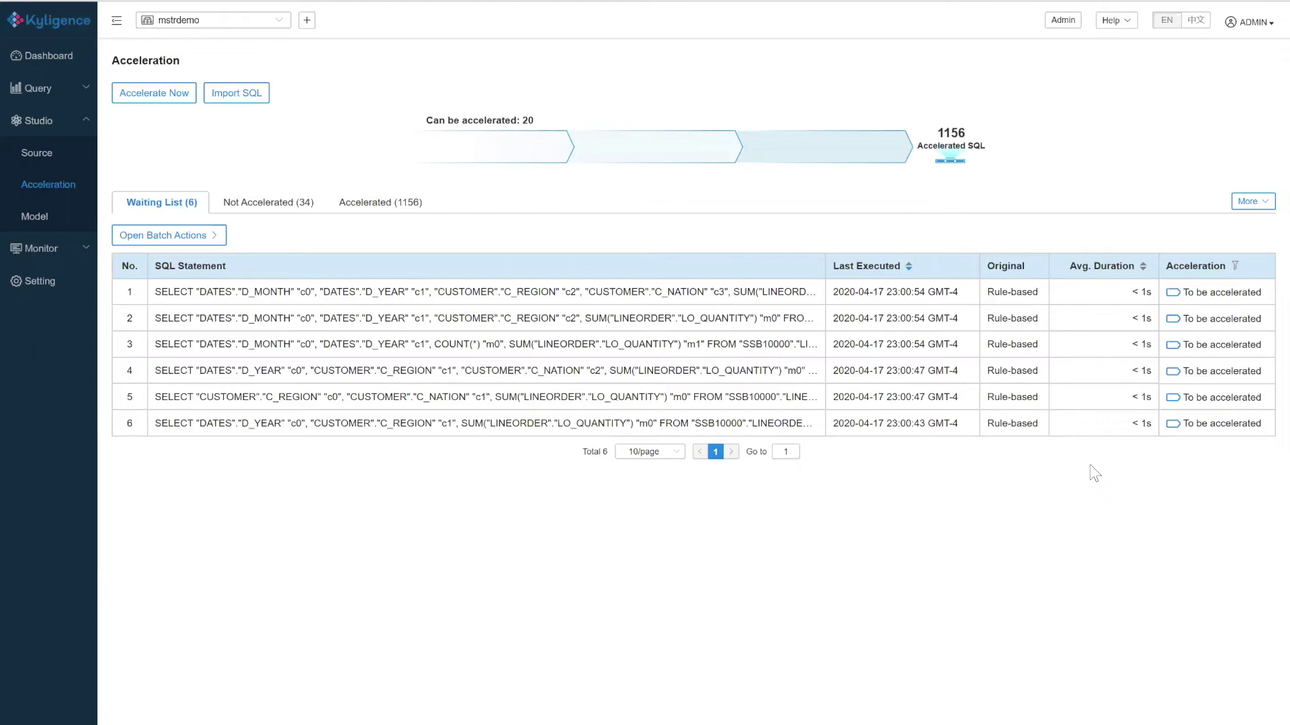
Check the accelerated SQL statements and review the recommended aggregate indexes for KY_DEMO_MODEL_10000
left_click(392, 202)
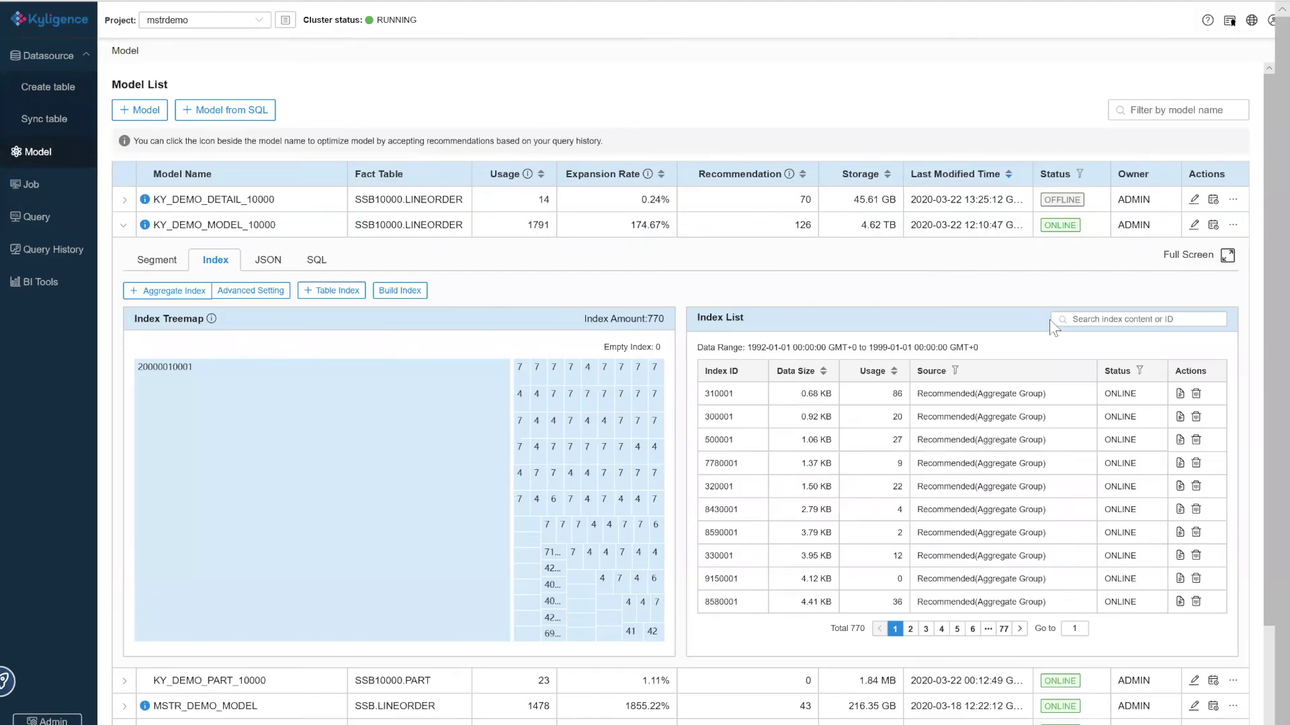
left_click(146, 225)
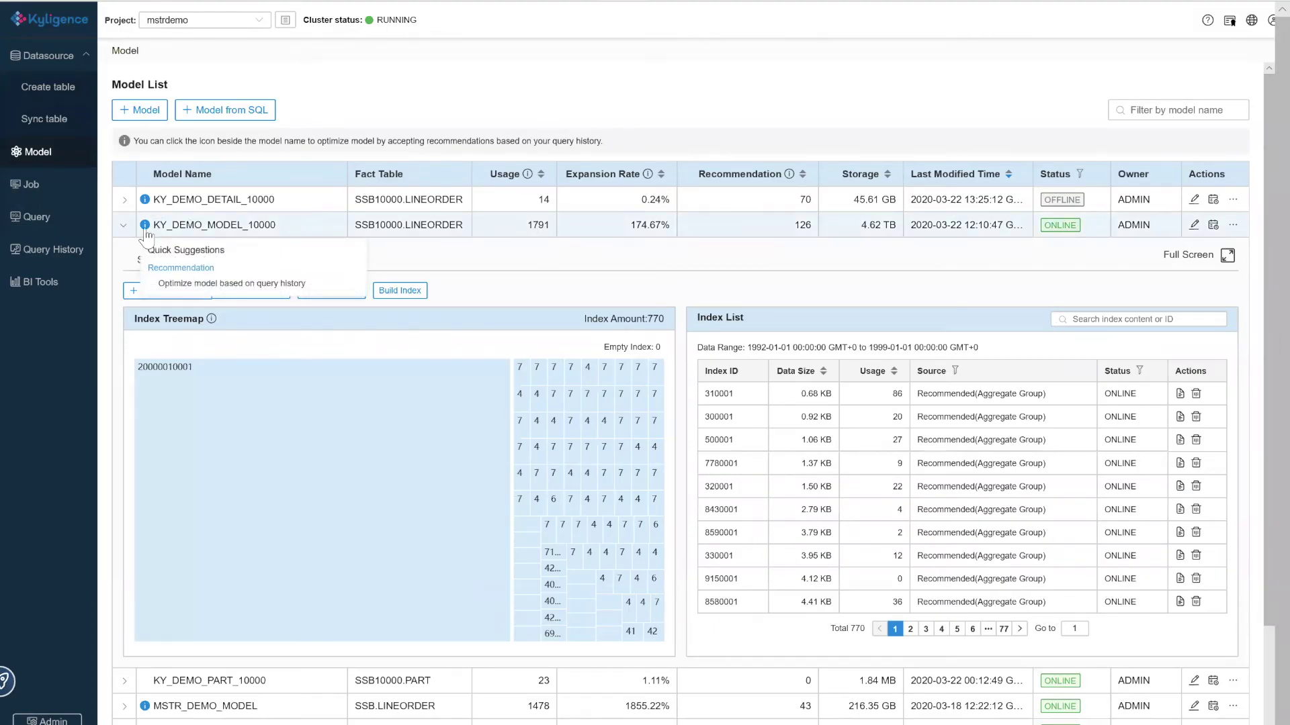
left_click(157, 272)
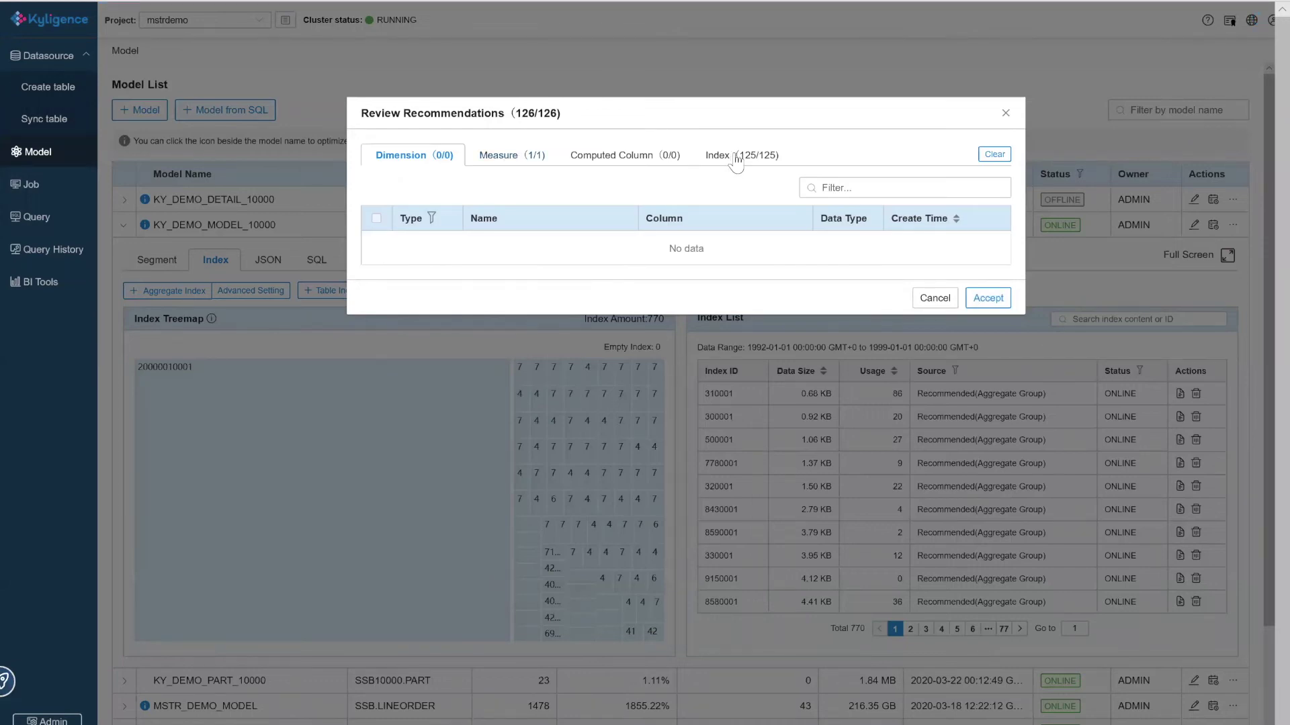
left_click(736, 157)
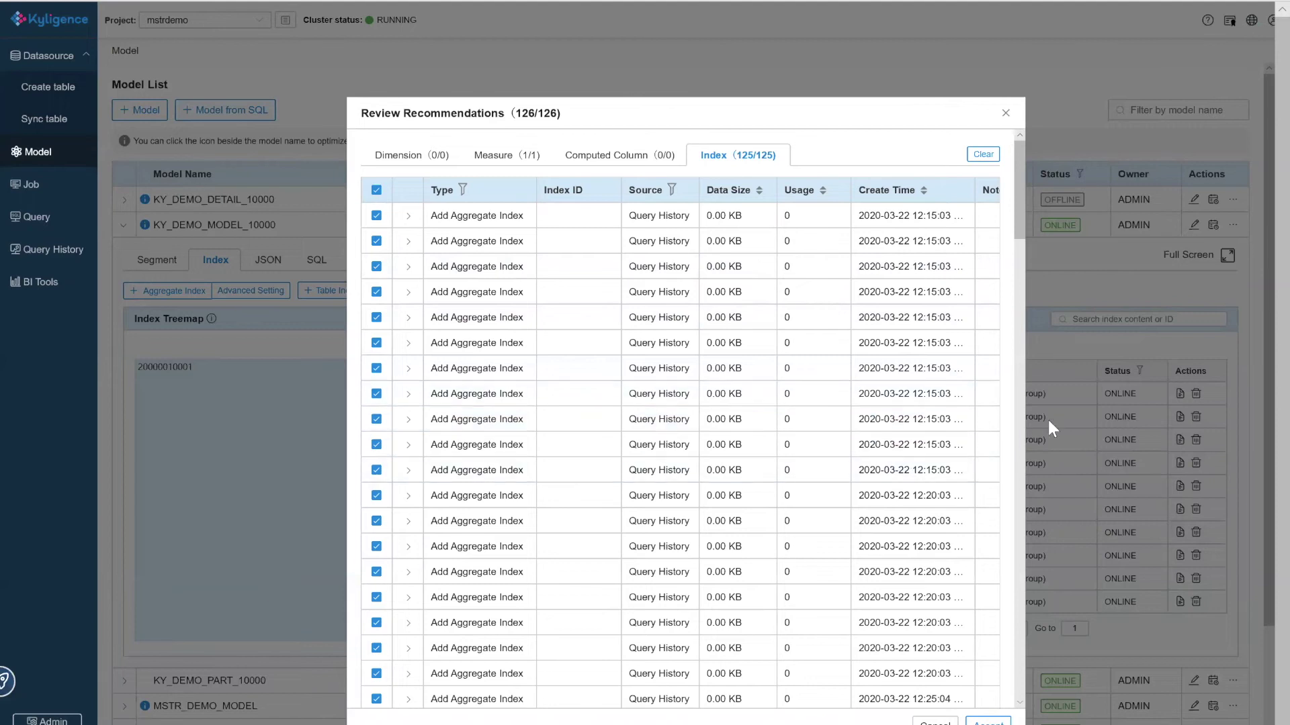
left_click_drag(1018, 221, 1015, 268)
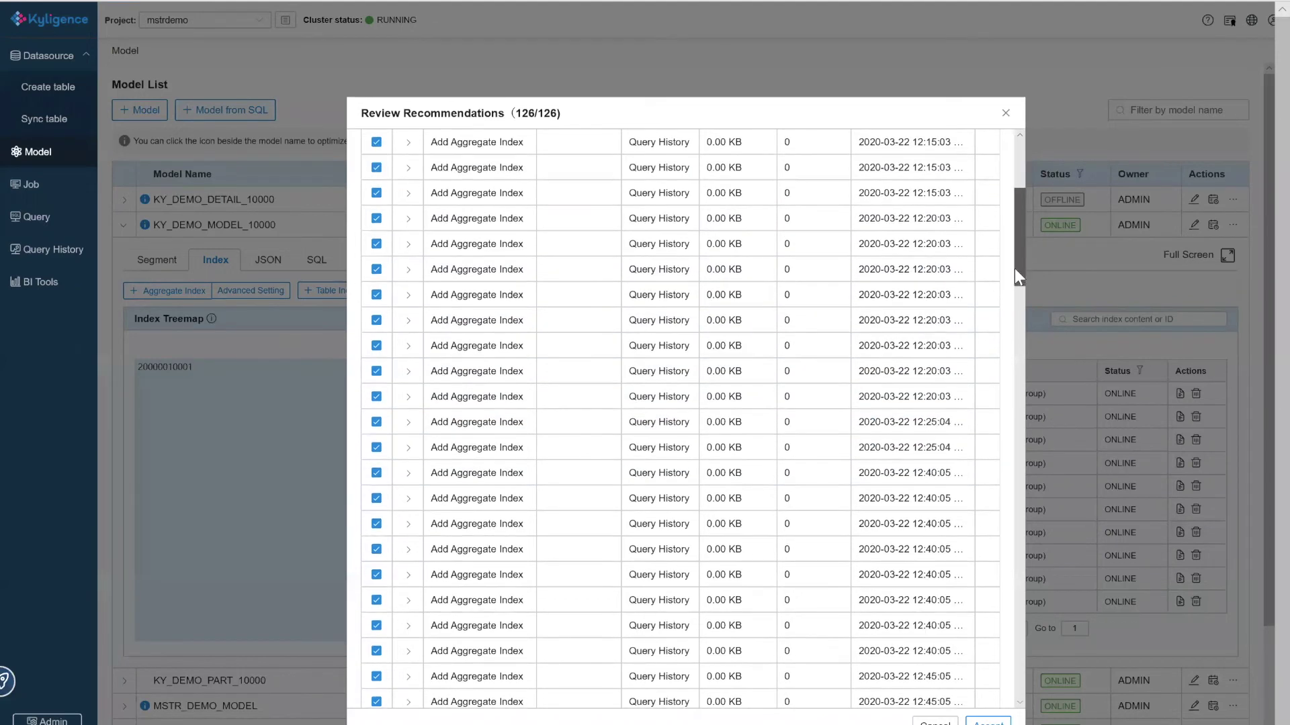
left_click(409, 373)
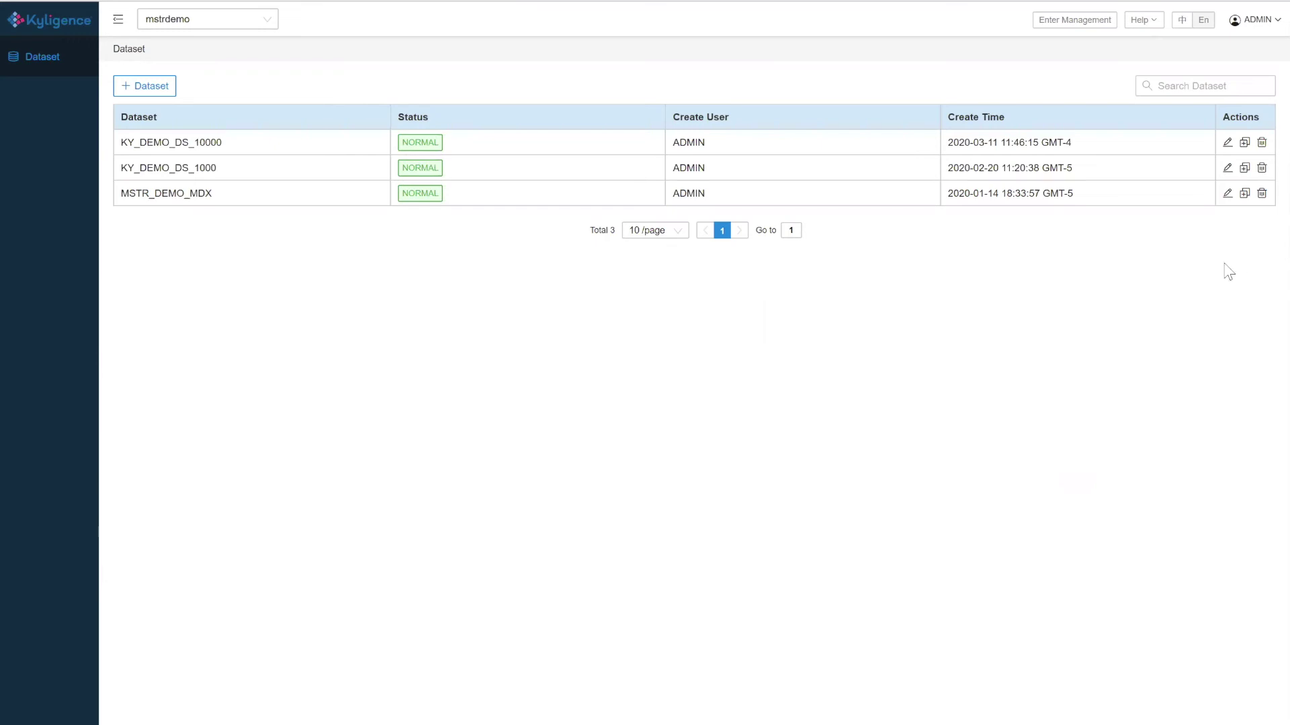
Open the KY_DEMO_DS_10000 dataset for editing and view the Customer Location Hierarchy of its CUSTOMER table
left_click(1226, 144)
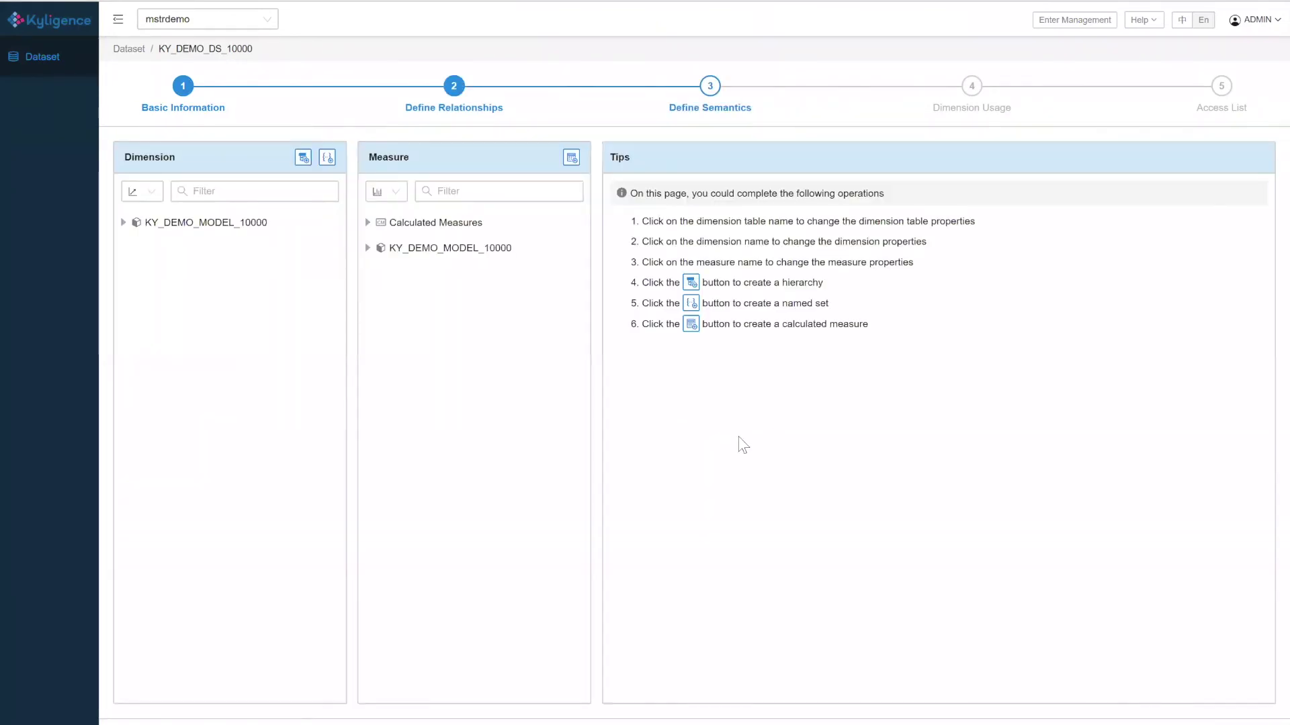
left_click(124, 223)
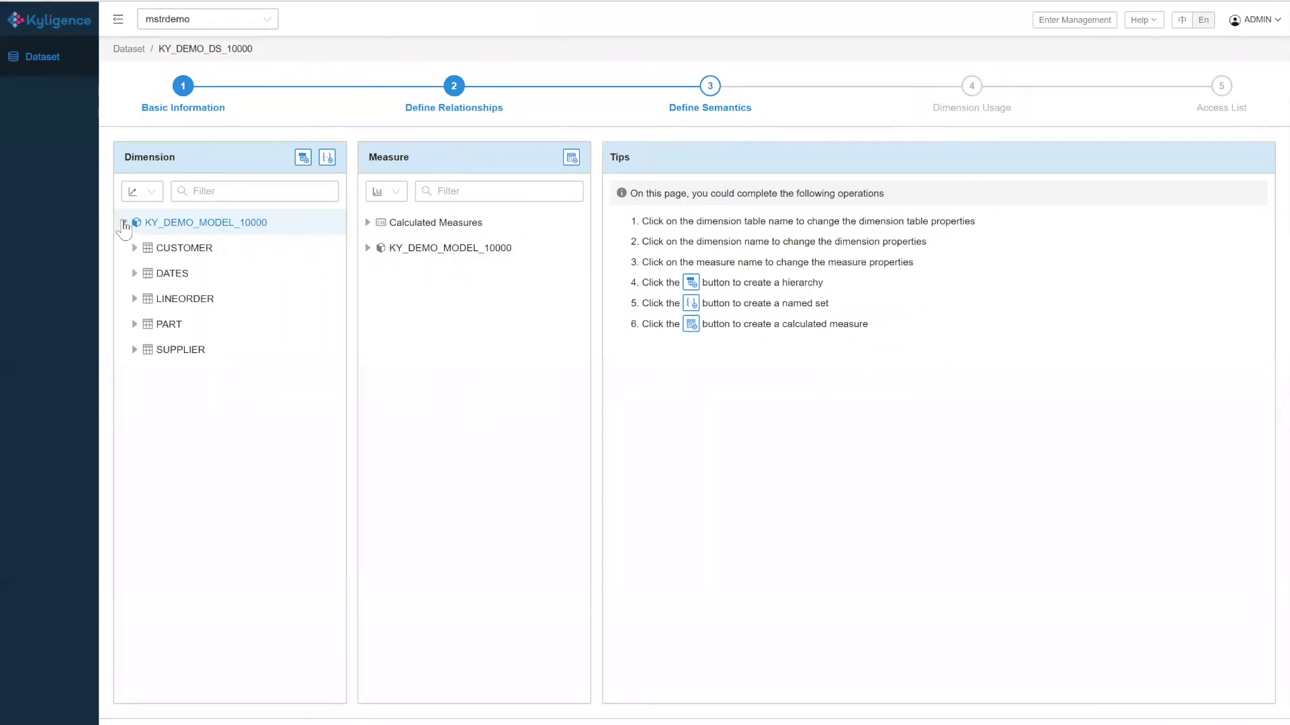
left_click(134, 250)
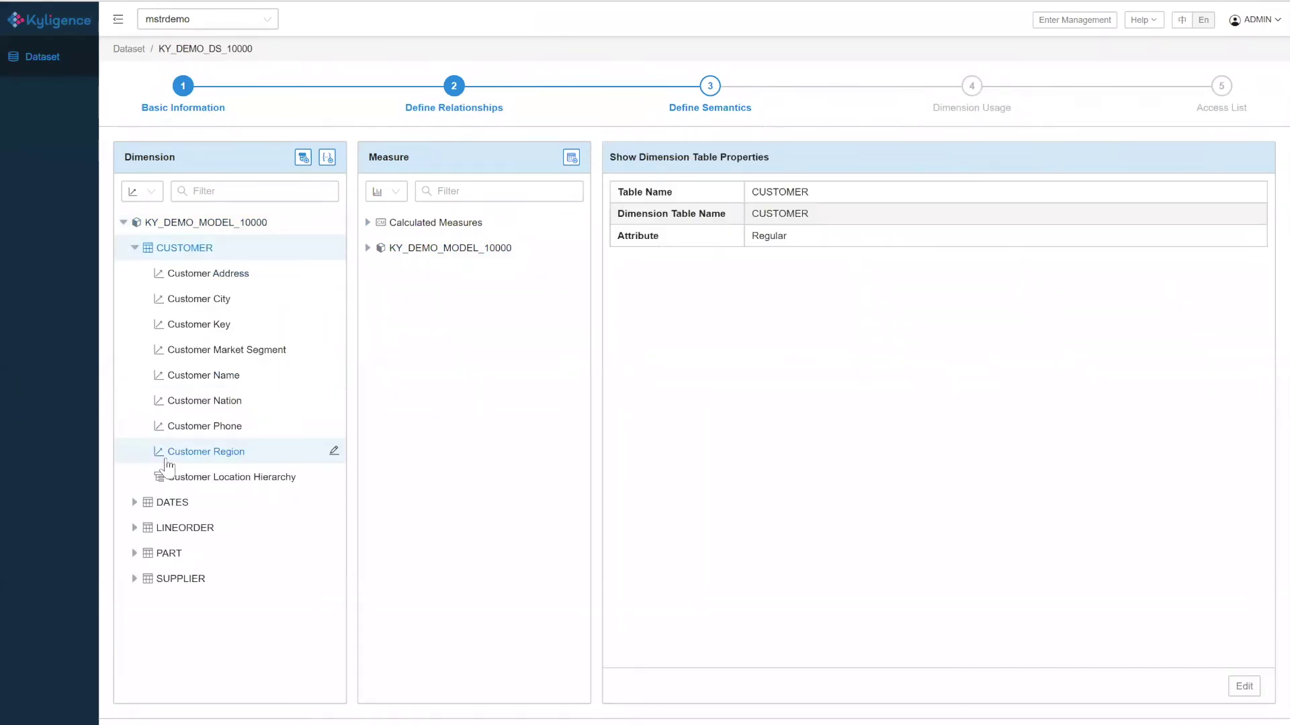
left_click(226, 480)
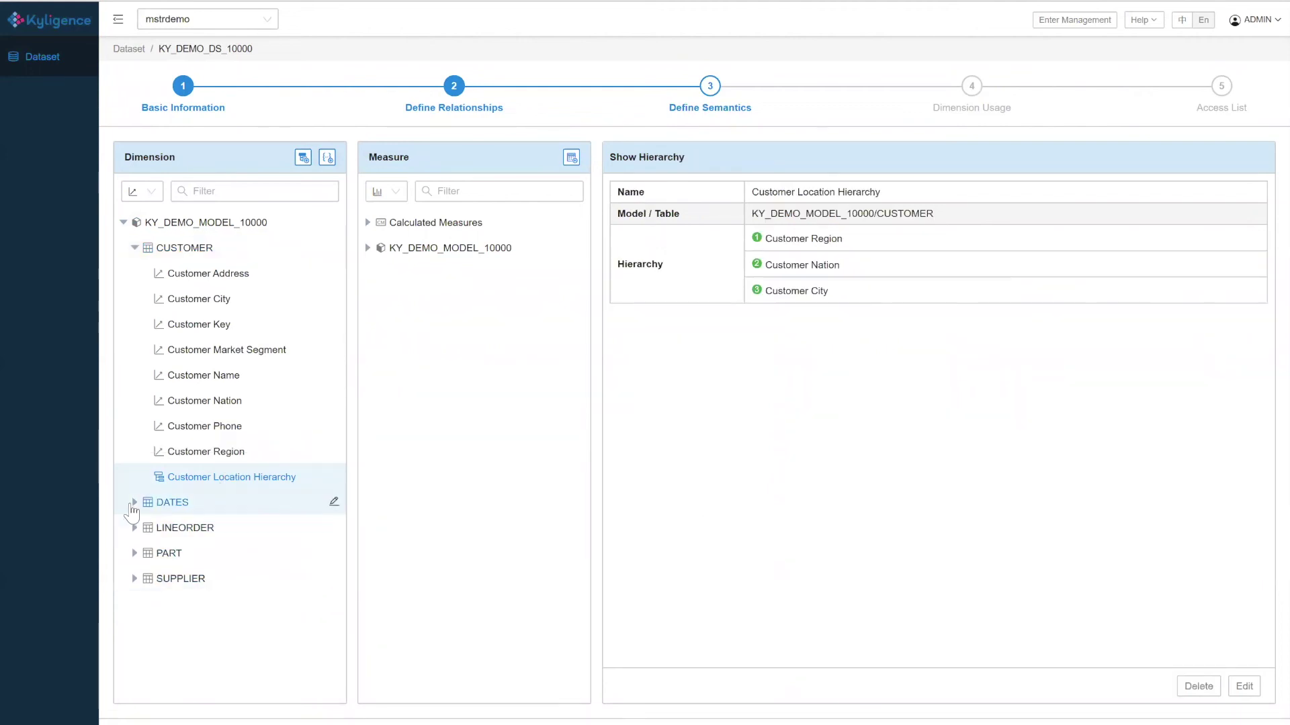
View the Date Hierarchy of the DATES table and the Revenue YOY calculated measure
left_click(135, 502)
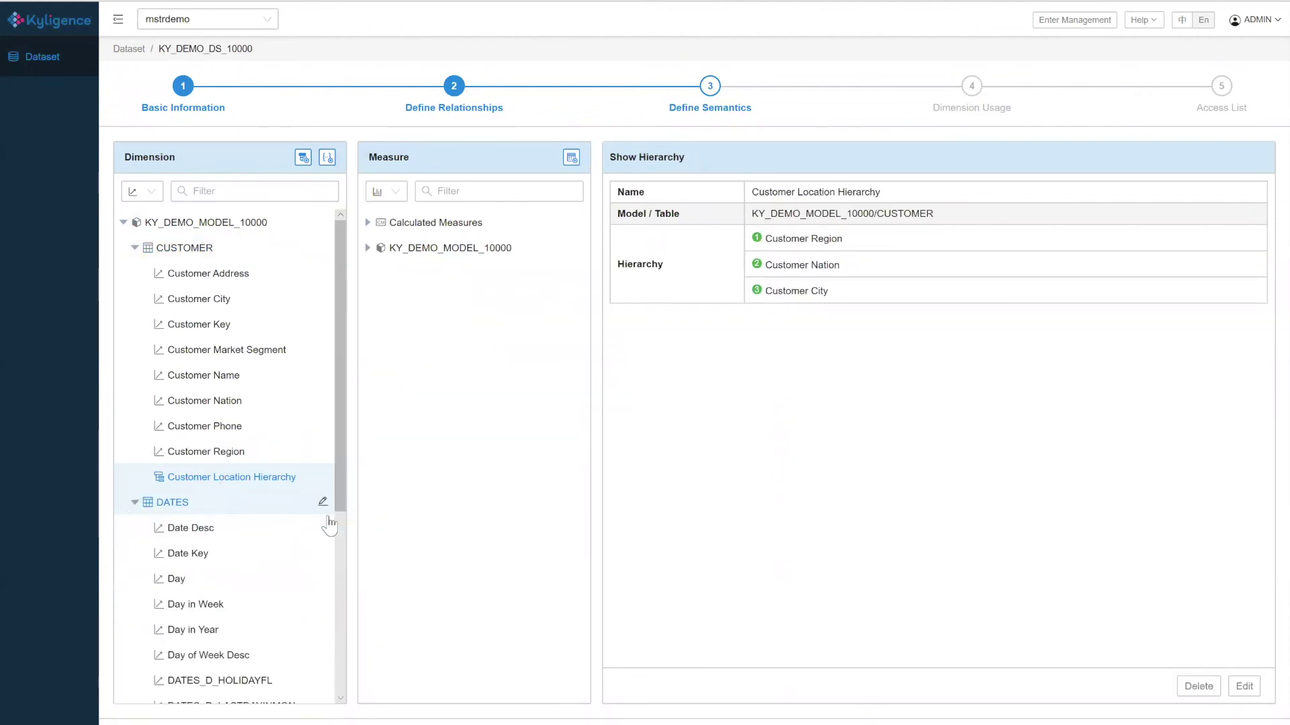
left_click_drag(340, 480, 372, 691)
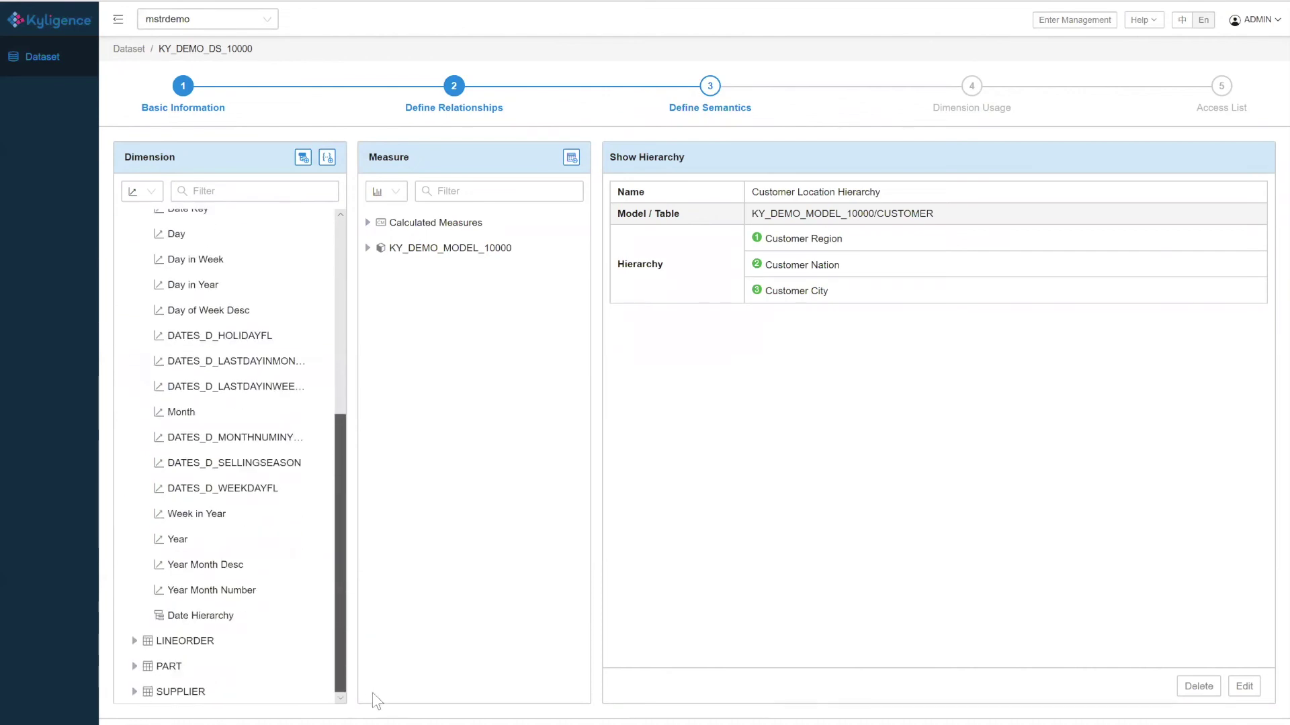
left_click(221, 615)
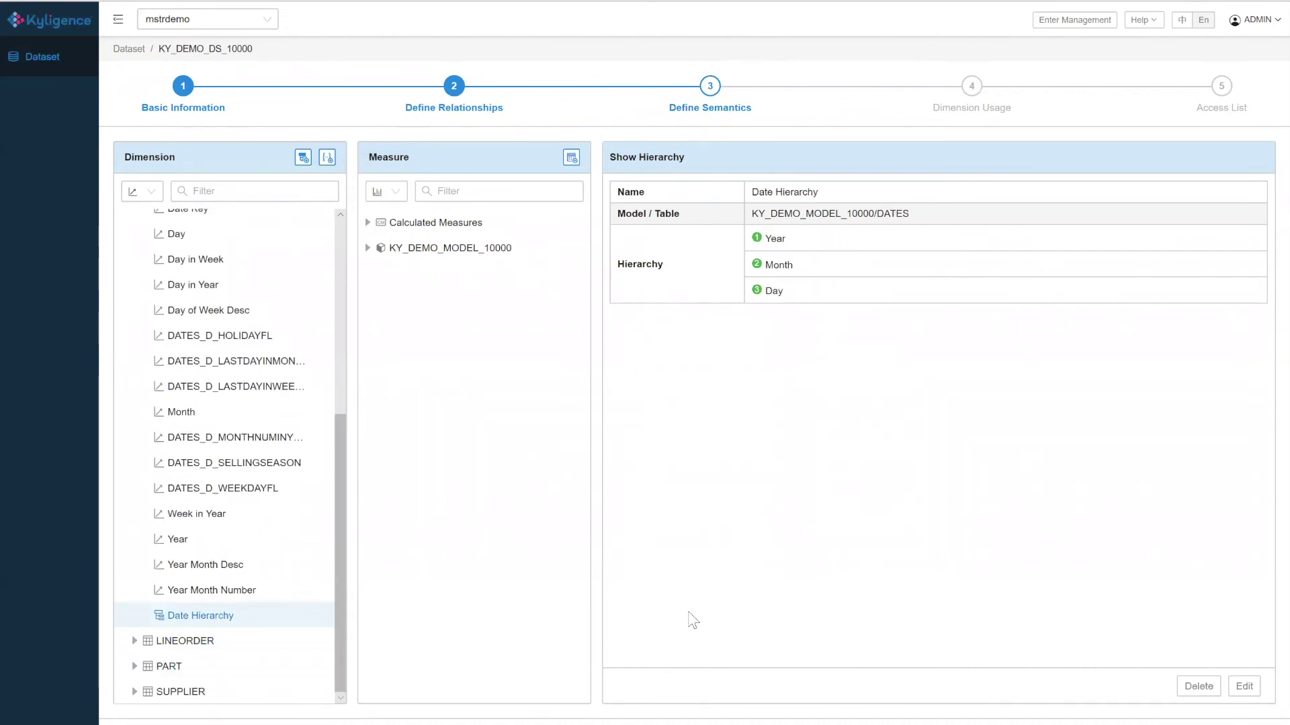
left_click(369, 224)
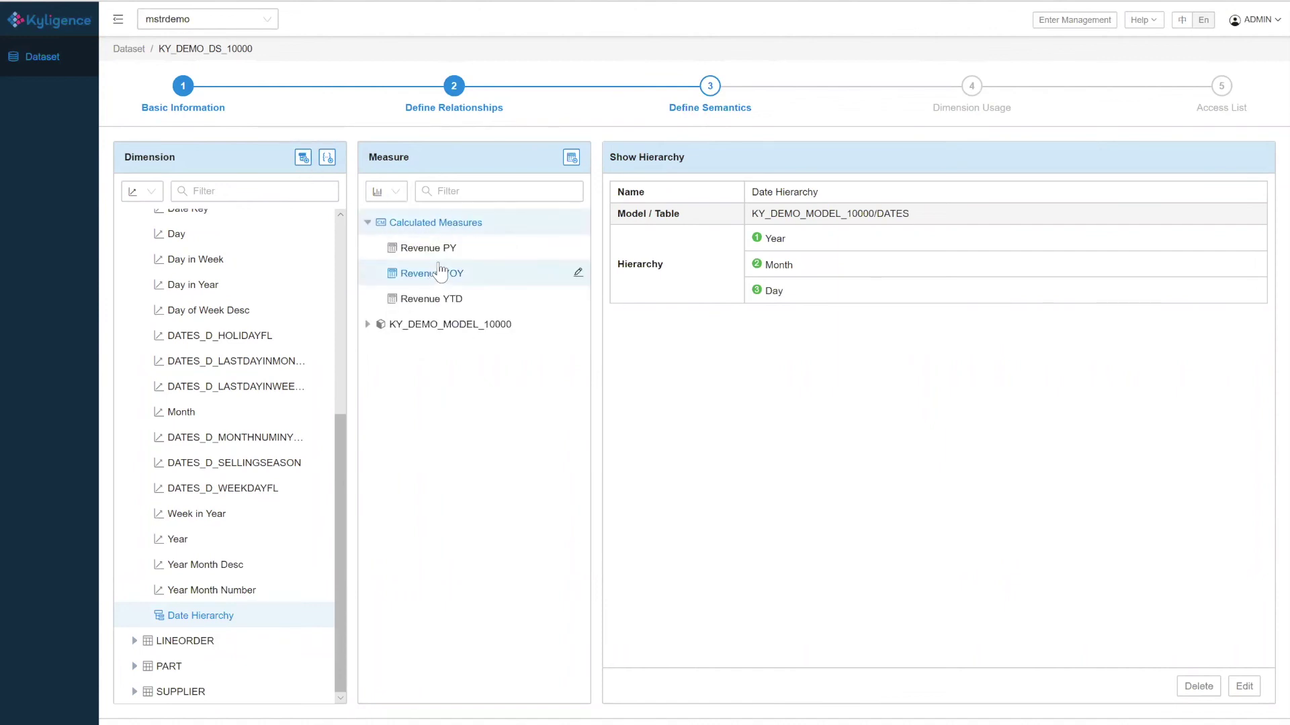
left_click(440, 274)
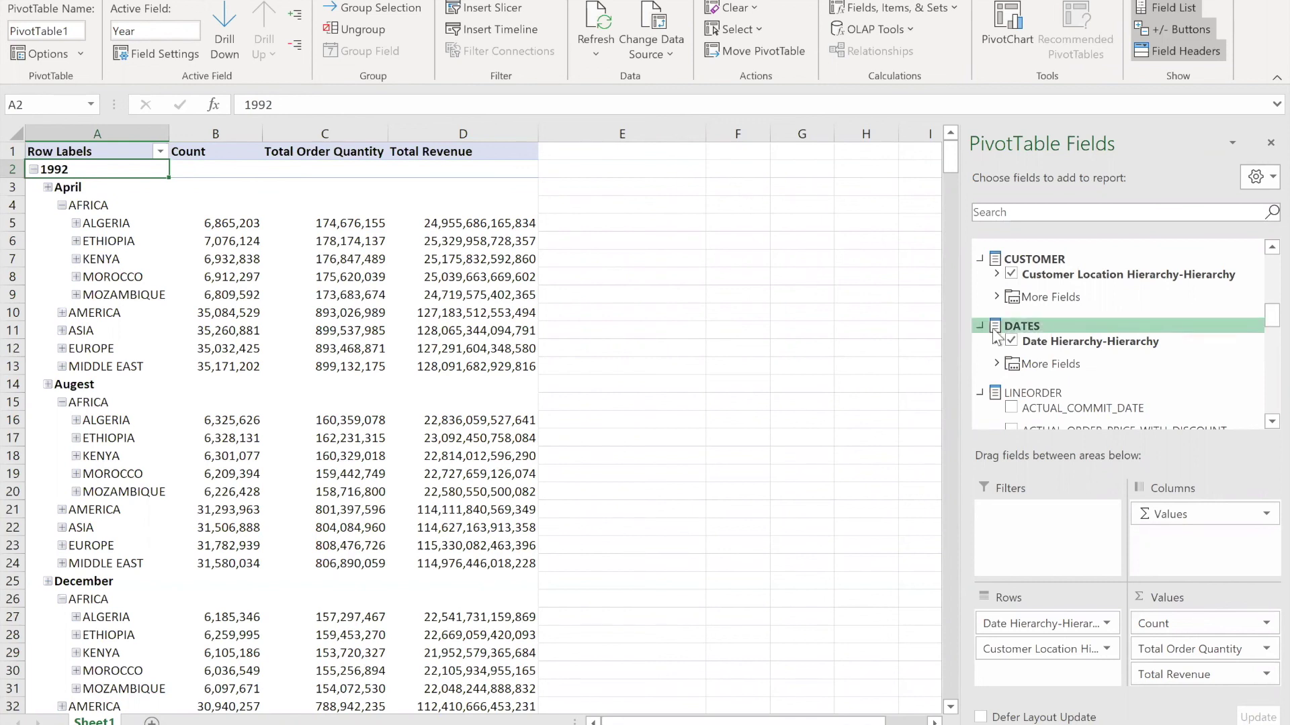
Back in Excel, add Total Profit and the calculated measure Revenue YTD to the PivotTable values
mouse_move(1261, 321)
left_mouse_down()
mouse_move(1261, 286)
mouse_move(1261, 302)
left_mouse_up()
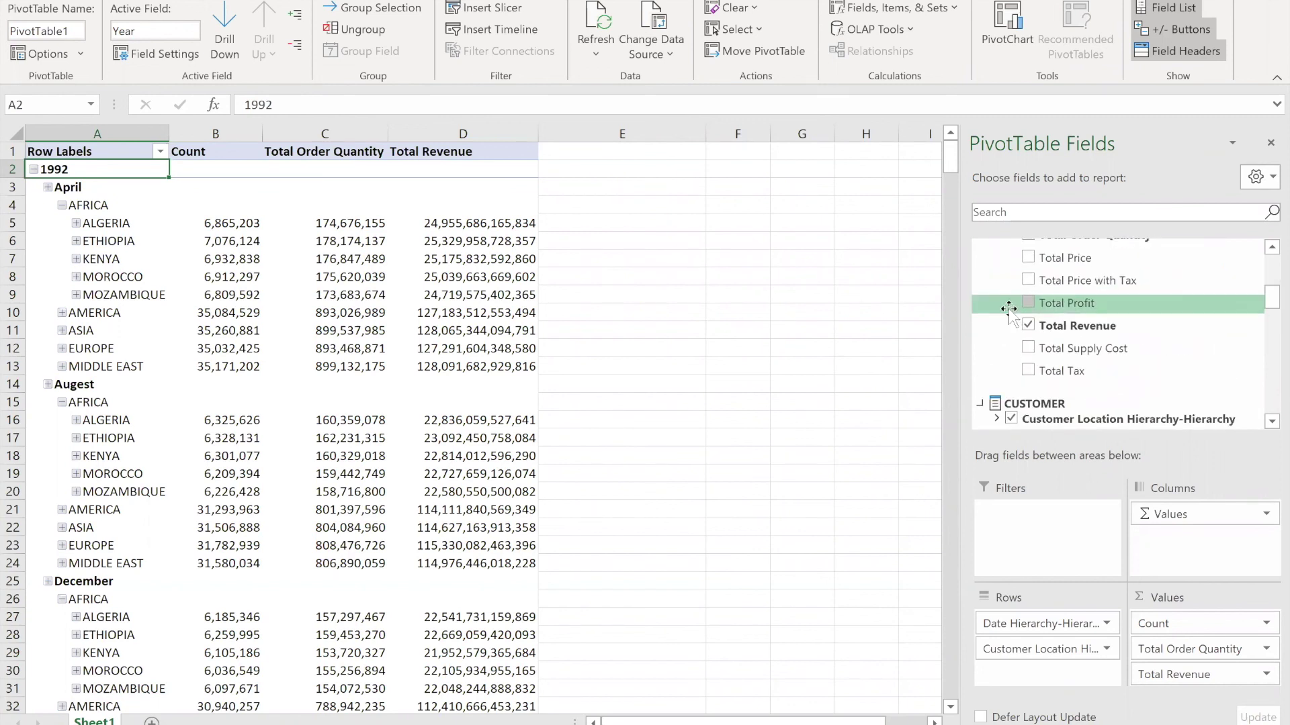
left_click(1028, 303)
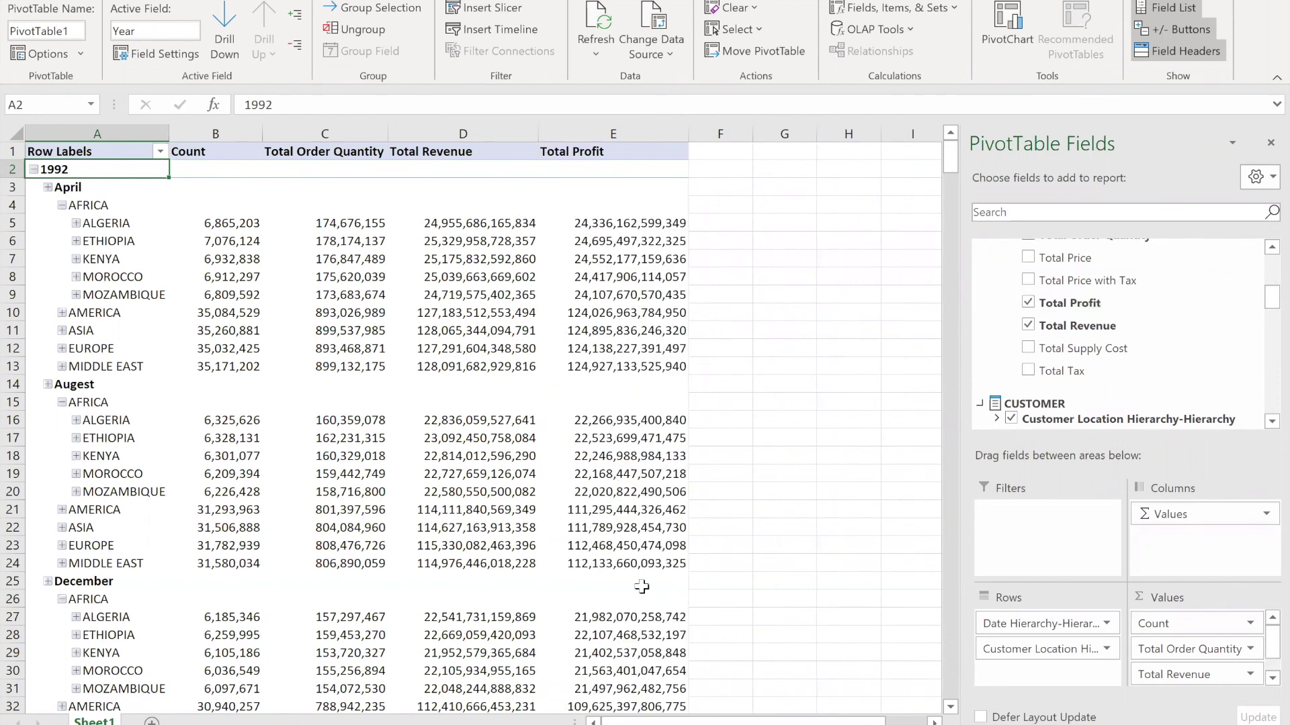
scroll(1257, 282, "up", 3)
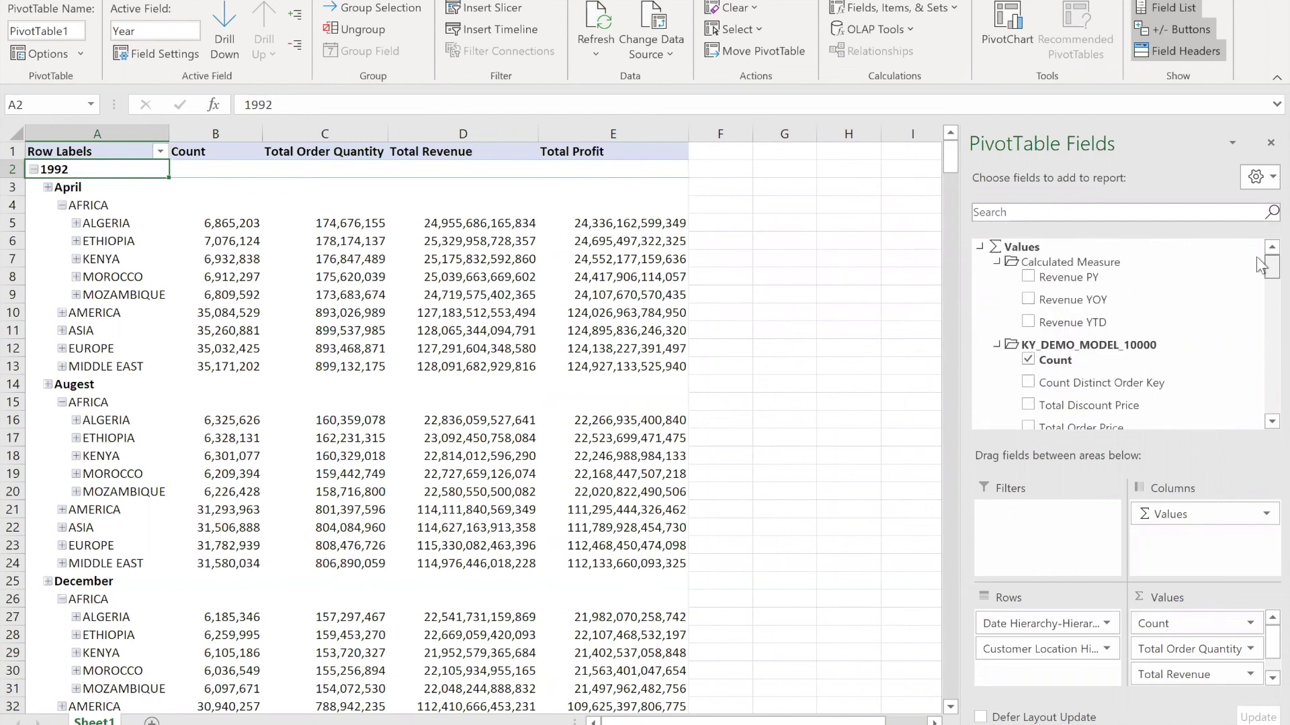
left_click(1029, 323)
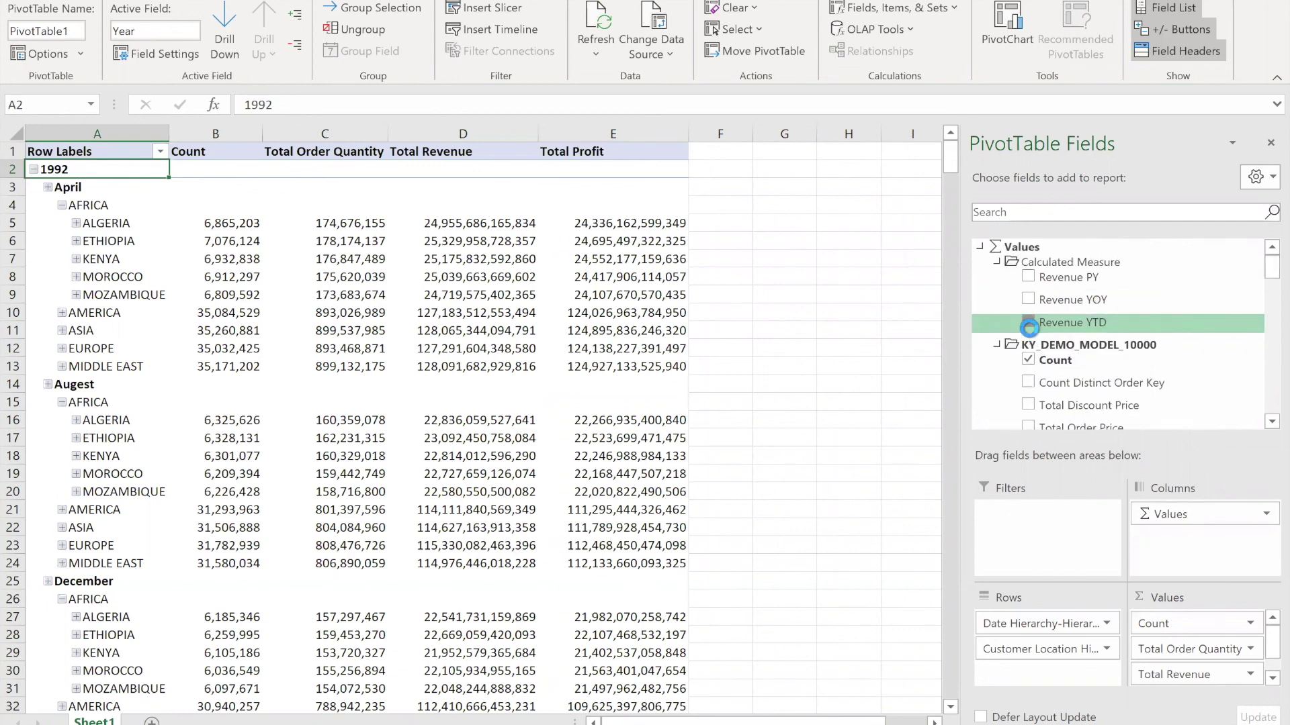